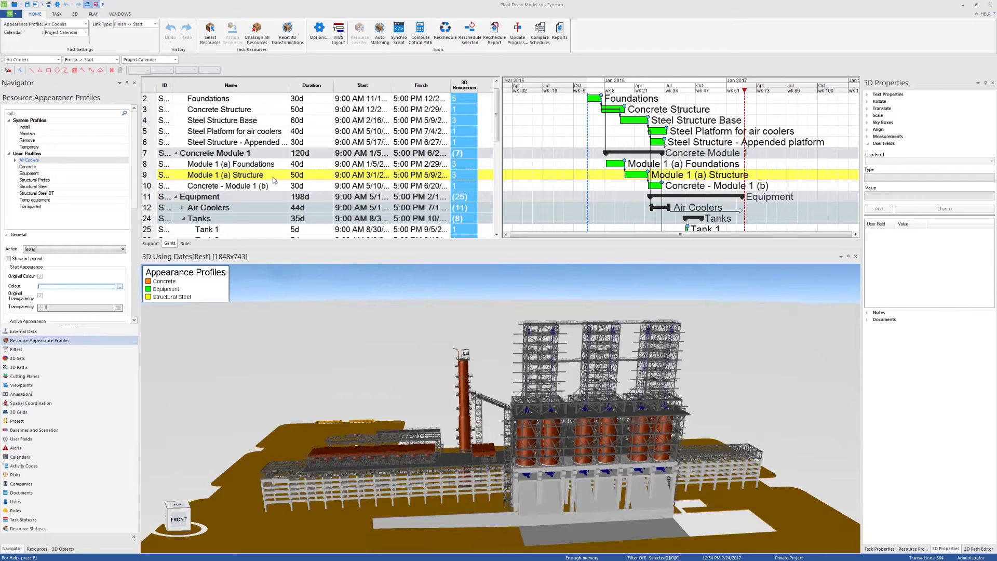
- Insert three new tasks directly above the Module 1 (a) Structure task at the same outline level
click(274, 178)
key(Insert)
key(Insert)
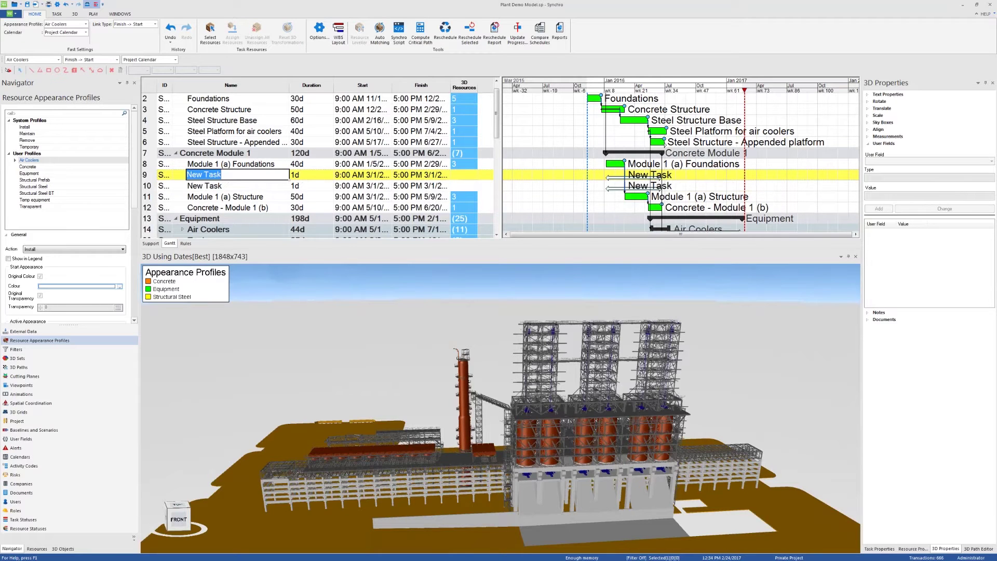
key(Insert)
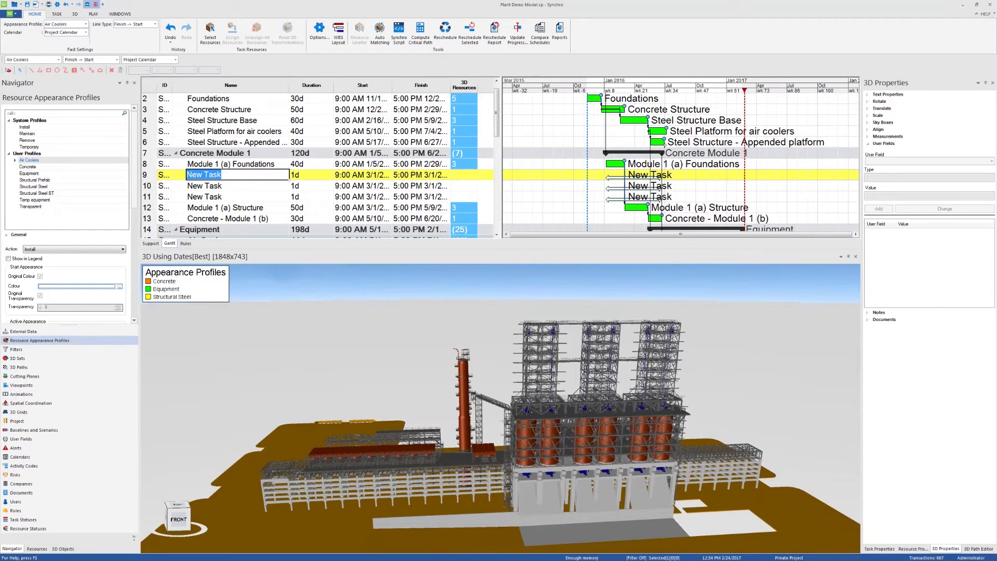
- Undo the insertion of the three new tasks above Module 1 (a) Structure
key(ctrl+z)
key(ctrl+z)
key(ctrl+z)
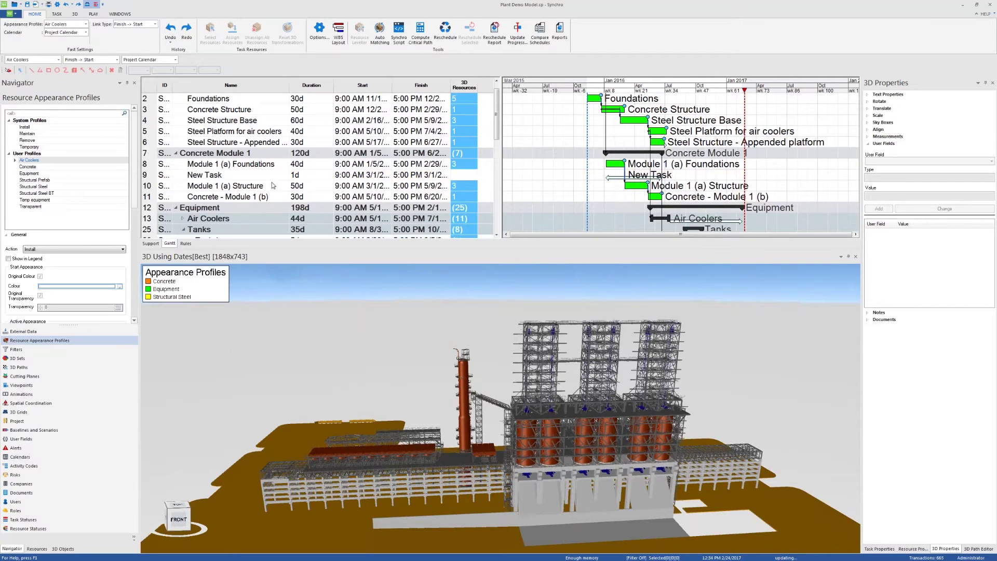
- Insert three new tasks directly below the Module 1 (a) Structure task at the same outline level
click(266, 178)
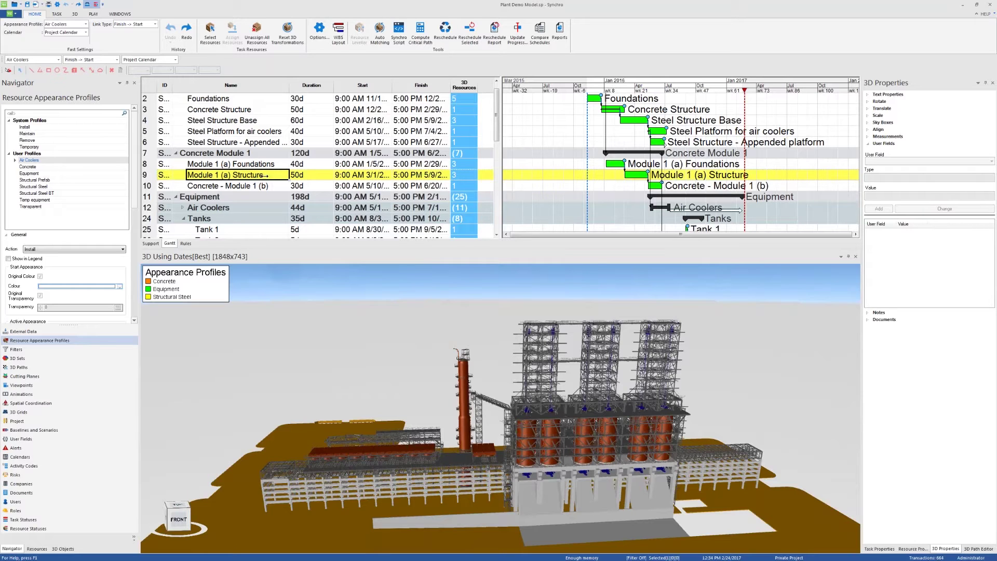
key(Insert)
key(Insert)
key(Insert)
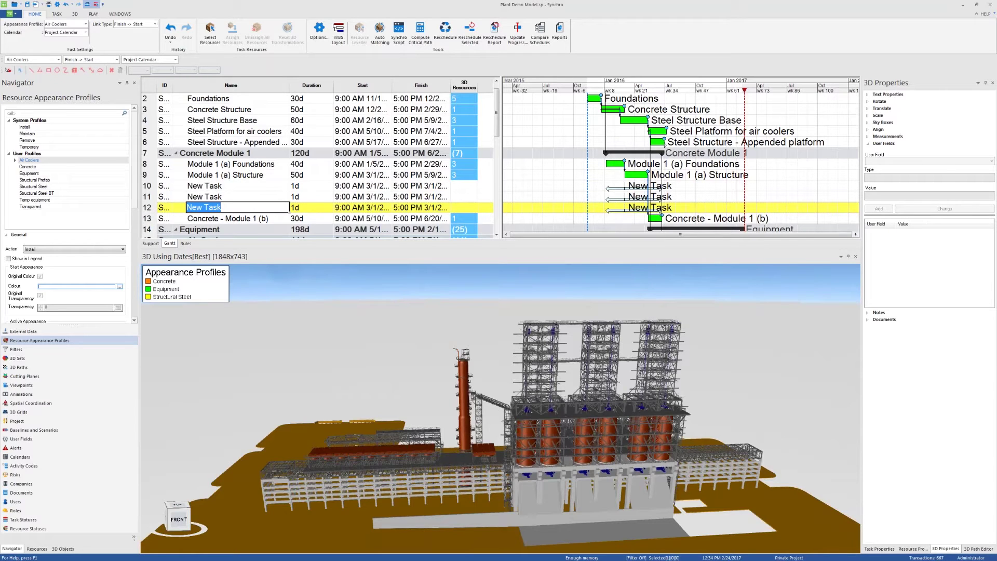
- Undo the insertion of the three new tasks below Module 1 (a) Structure
key(ctrl+z)
key(ctrl+z)
key(ctrl+z)
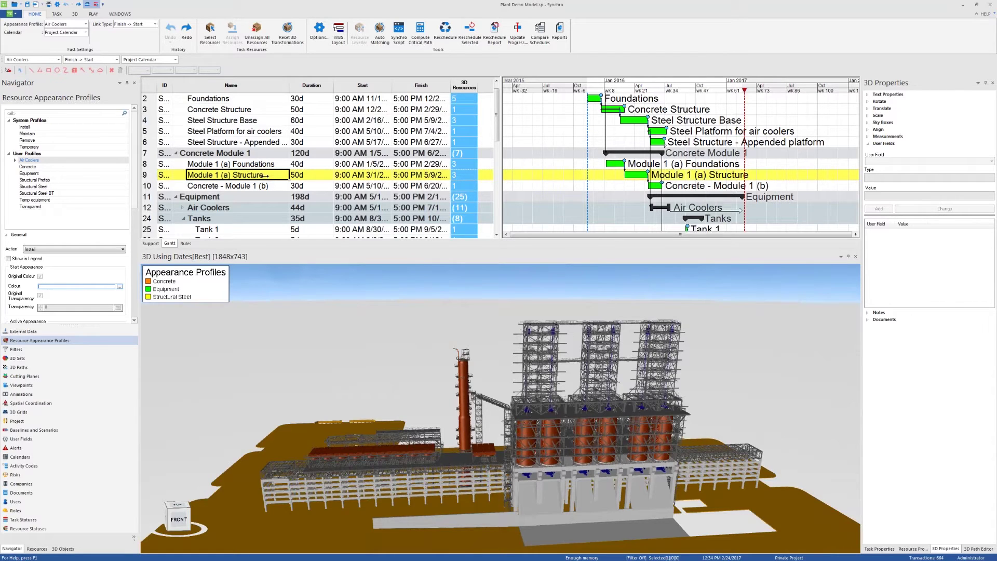
- Add three new child tasks under Module 1 (a) Structure, each nested one level deeper than the previous one
key(ctrl+y)
key(ctrl+y)
key(ctrl+y)
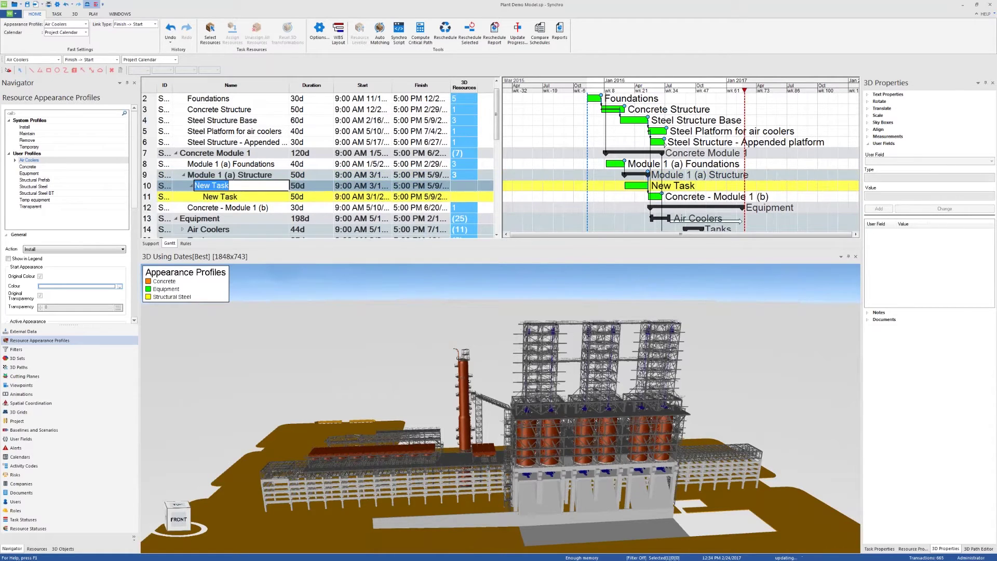
key(alt)
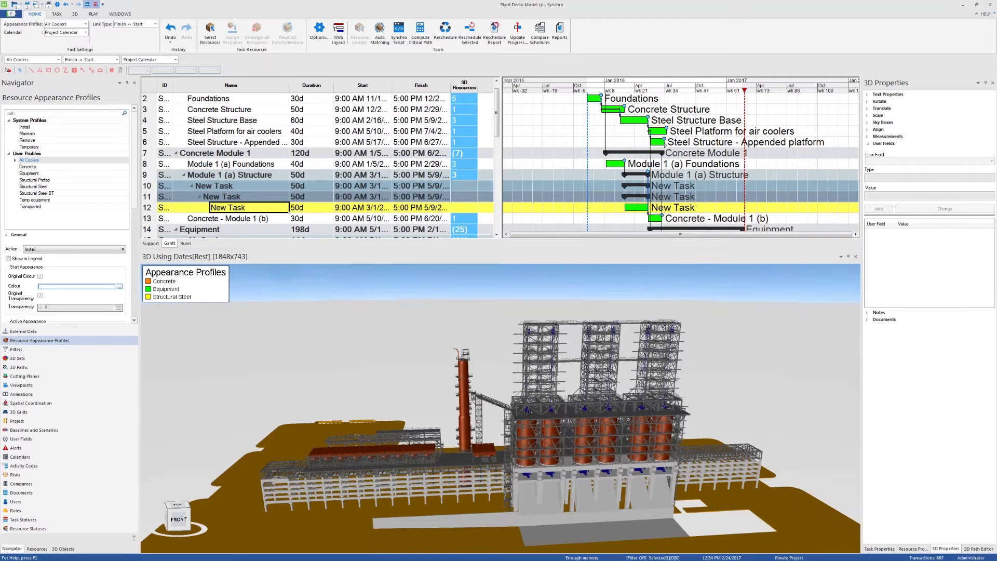
- Undo the creation of the three nested child tasks under Module 1 (a) Structure
key(ctrl+z)
key(ctrl+z)
key(ctrl+z)
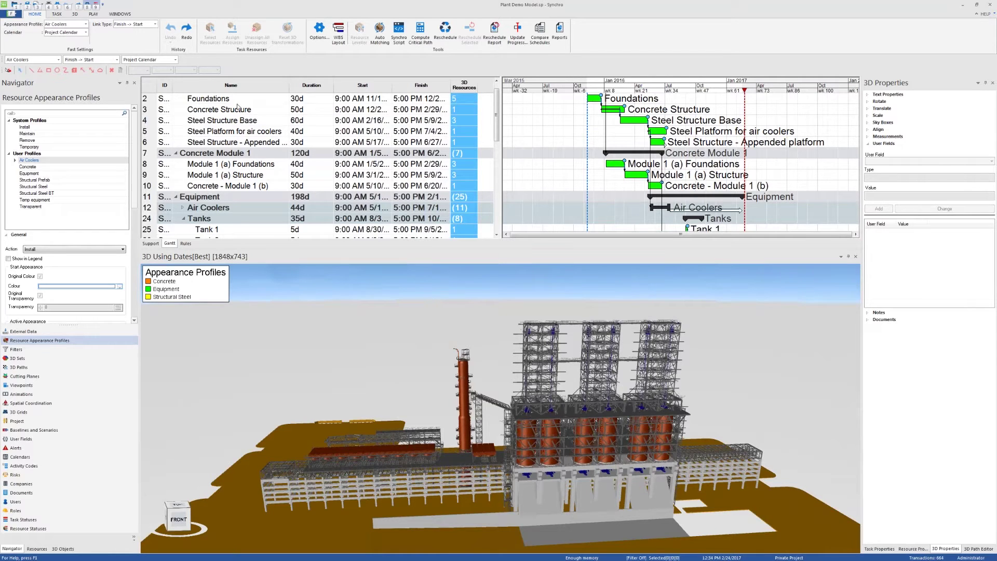
- Move the focus time to the start of the Module 1 (a) Structure task, and again to the start of Tank 3
scroll(286, 150, down, 2)
scroll(287, 149, down, 5)
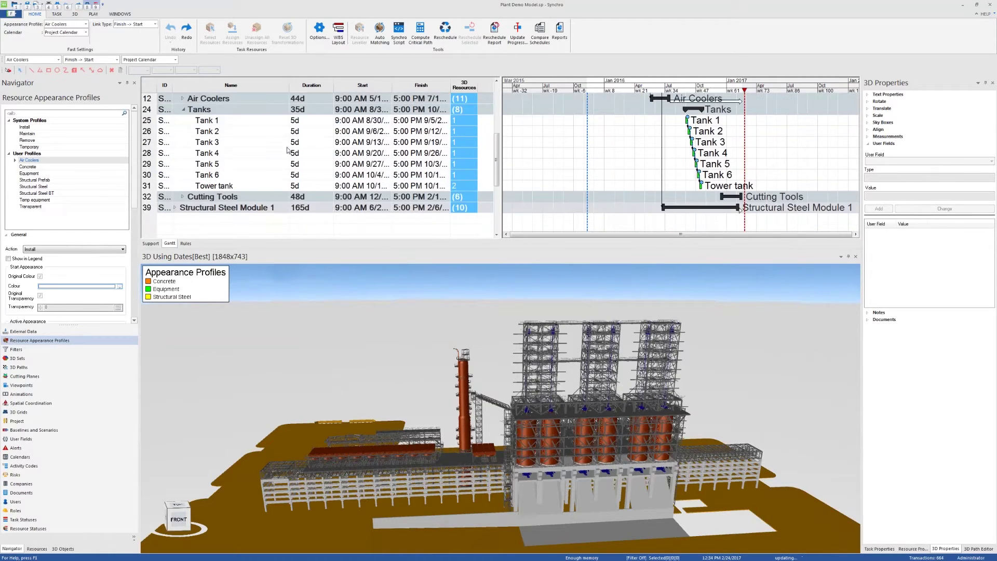
scroll(298, 144, up, 8)
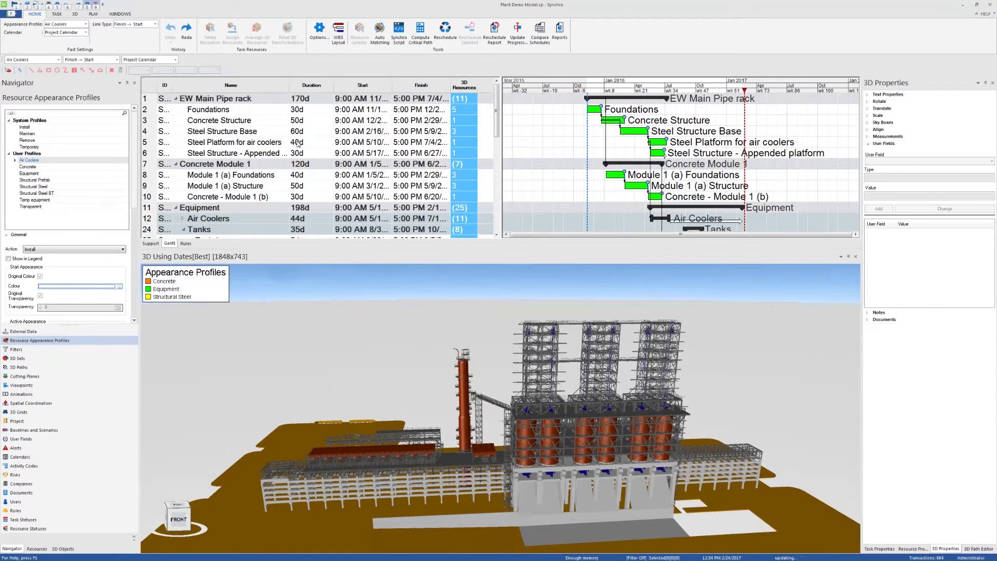
click(238, 188)
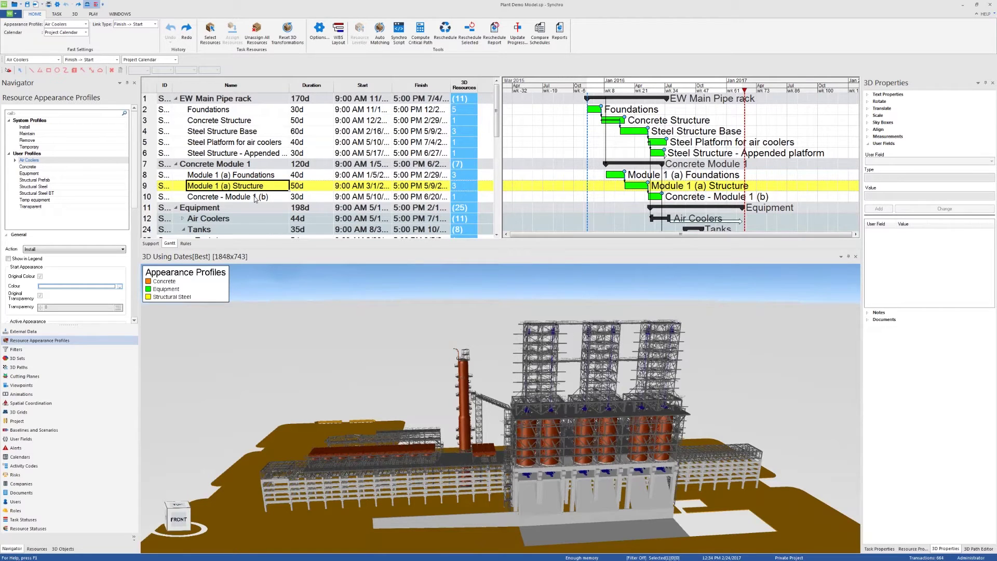
key(s)
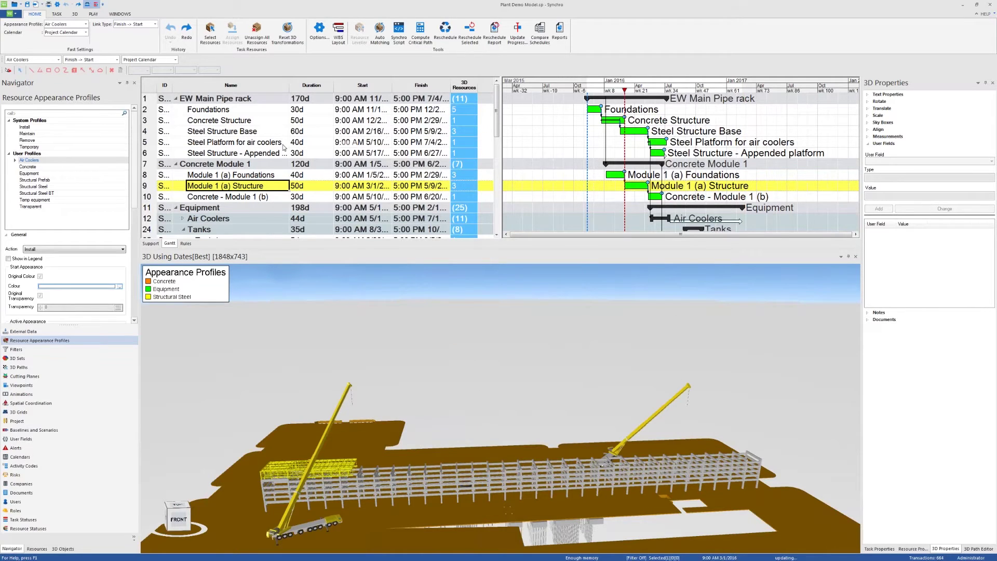
scroll(284, 147, down, 2)
click(241, 196)
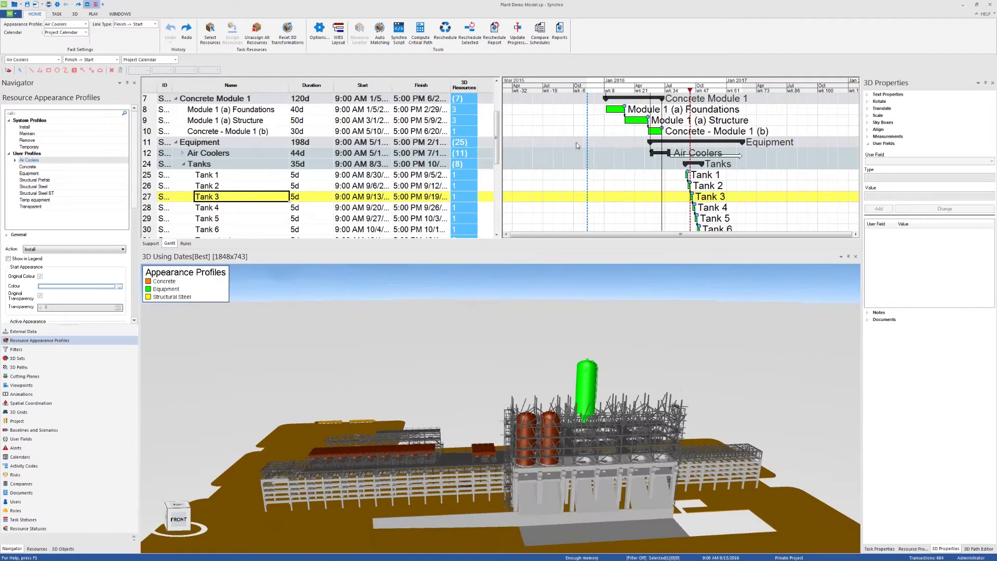
- Turn on Play Focused Time and play the construction simulation from the start of the Tank 3 task
click(93, 14)
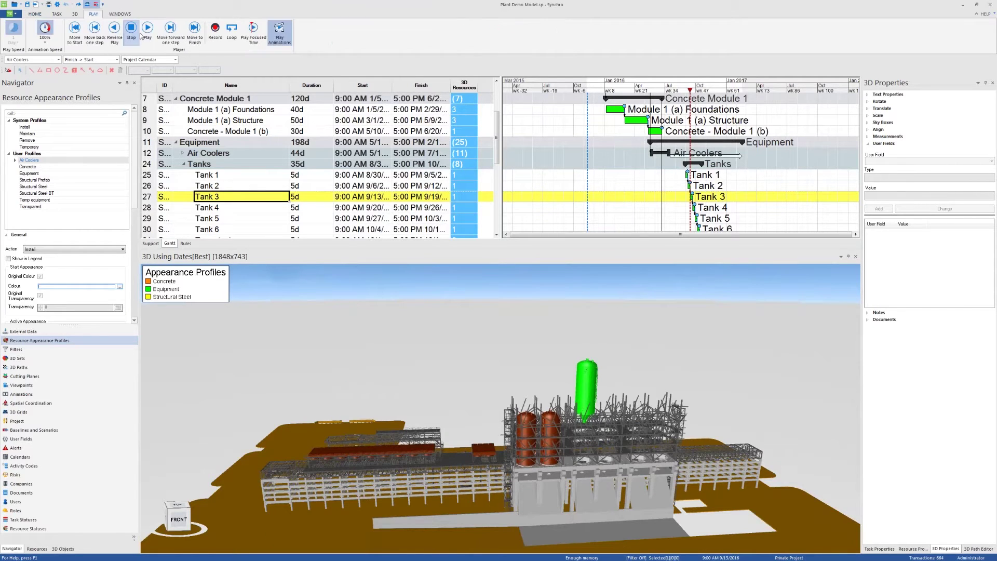
click(147, 31)
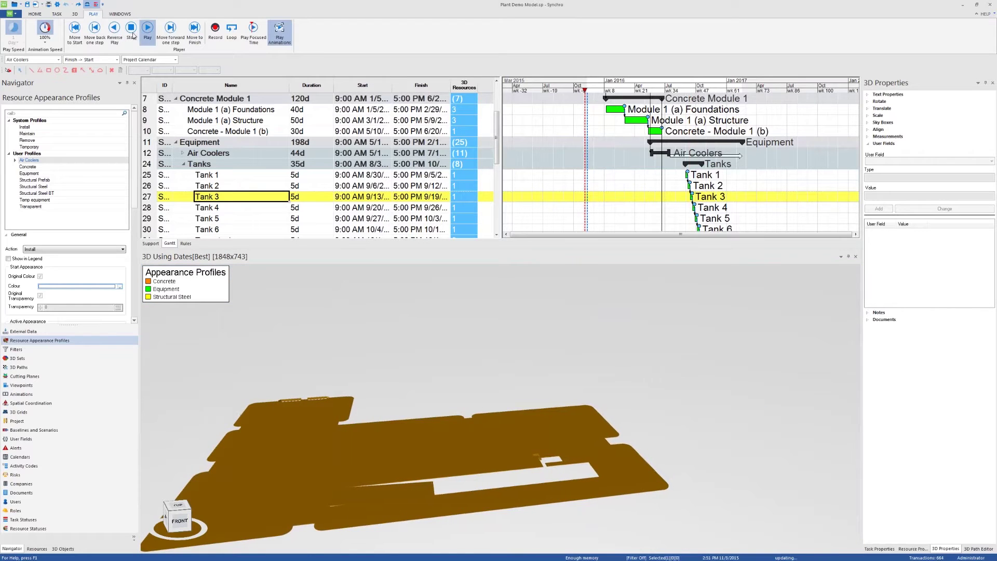
click(132, 31)
click(254, 31)
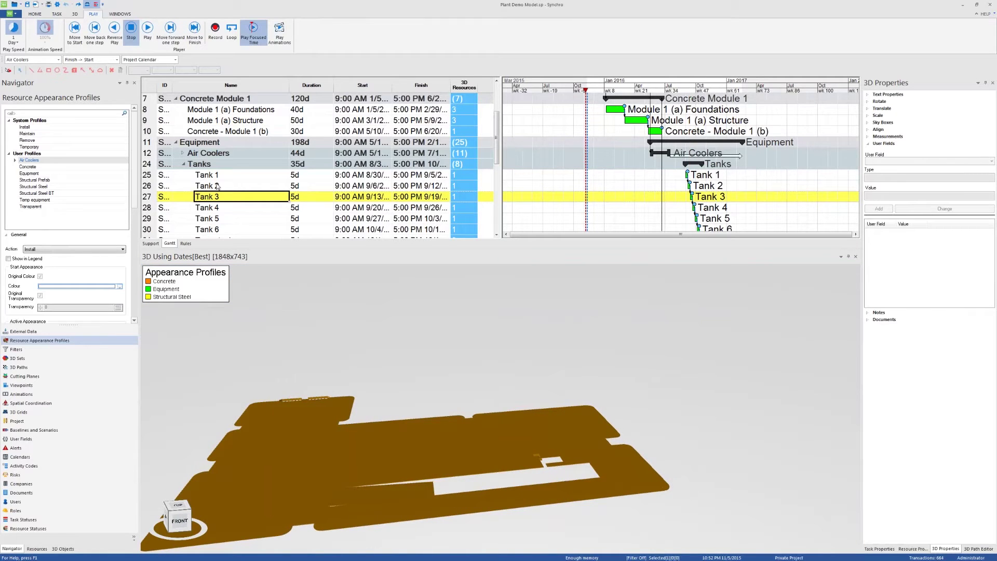
click(219, 199)
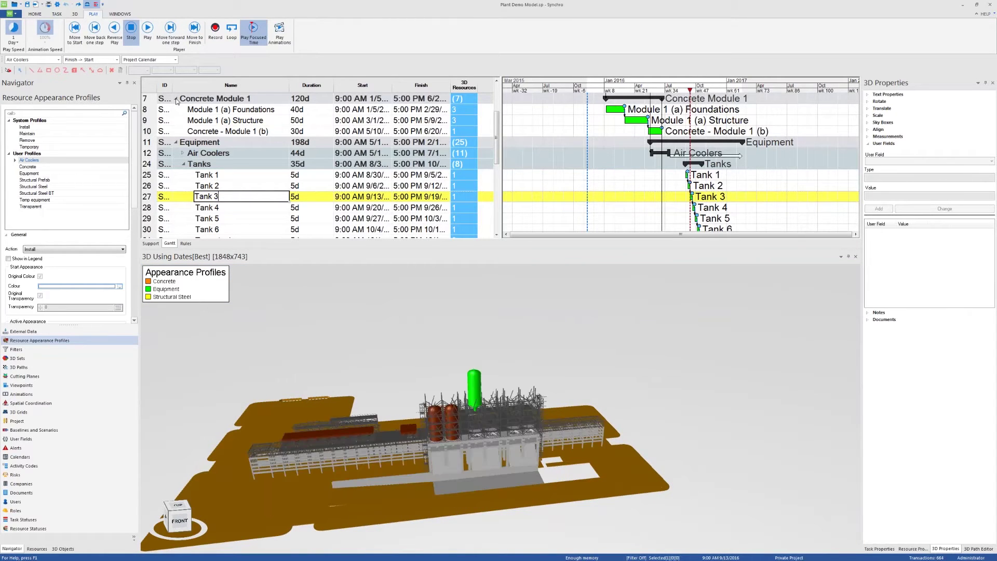
click(148, 30)
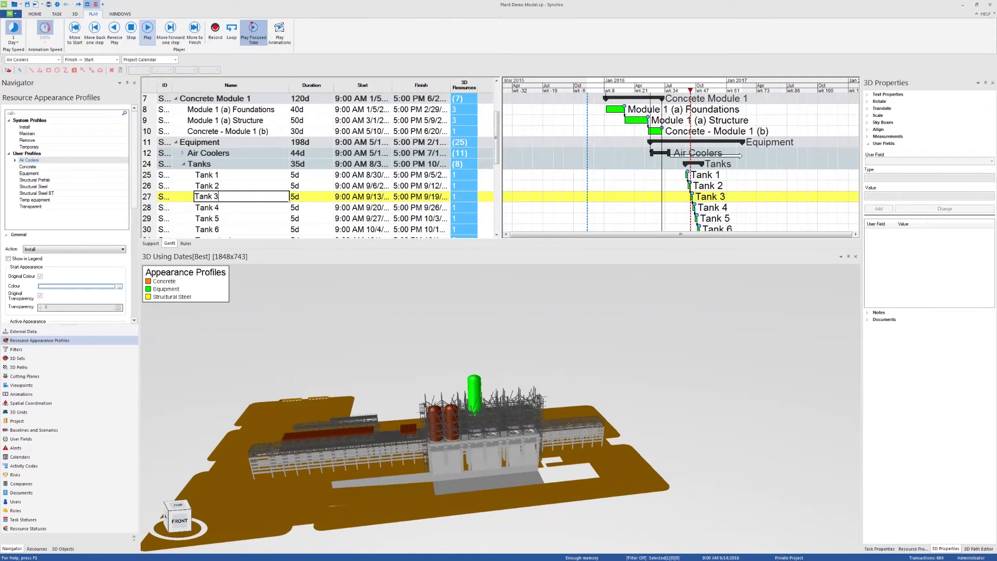
click(132, 29)
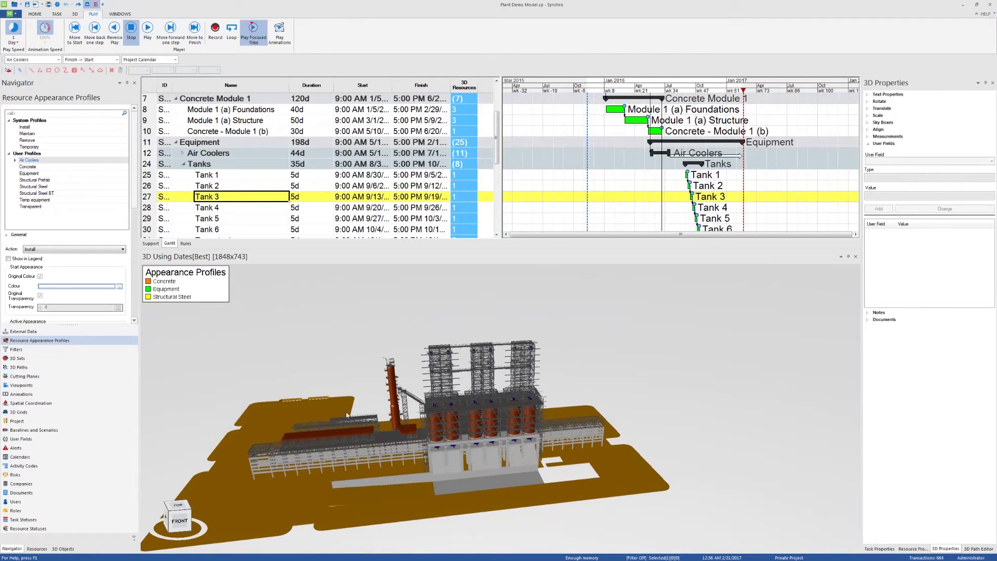
- Show the critical path in the Gantt chart and examine which tasks are critical across the schedule
middle_drag(430, 432, 440, 426)
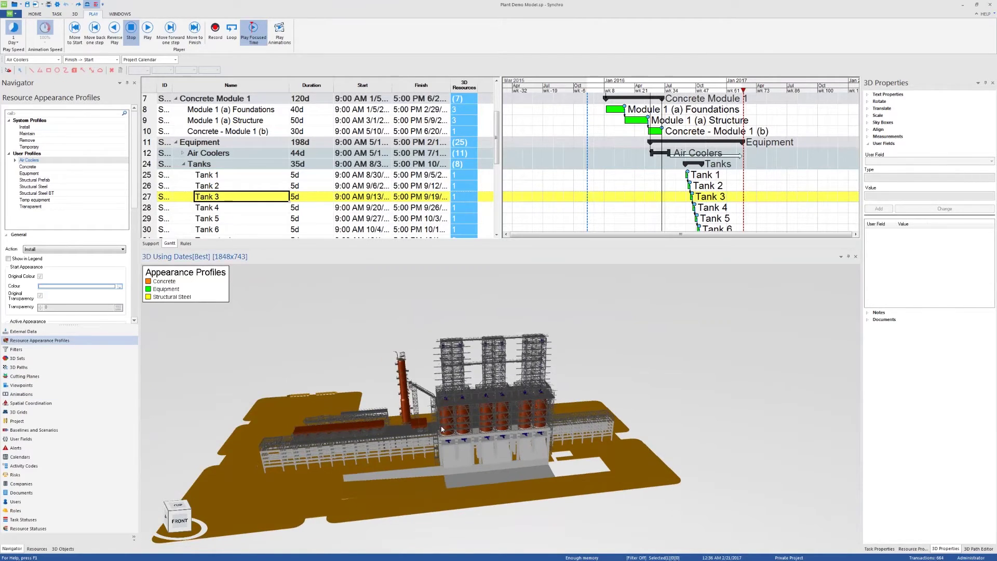
mouse_move(442, 429)
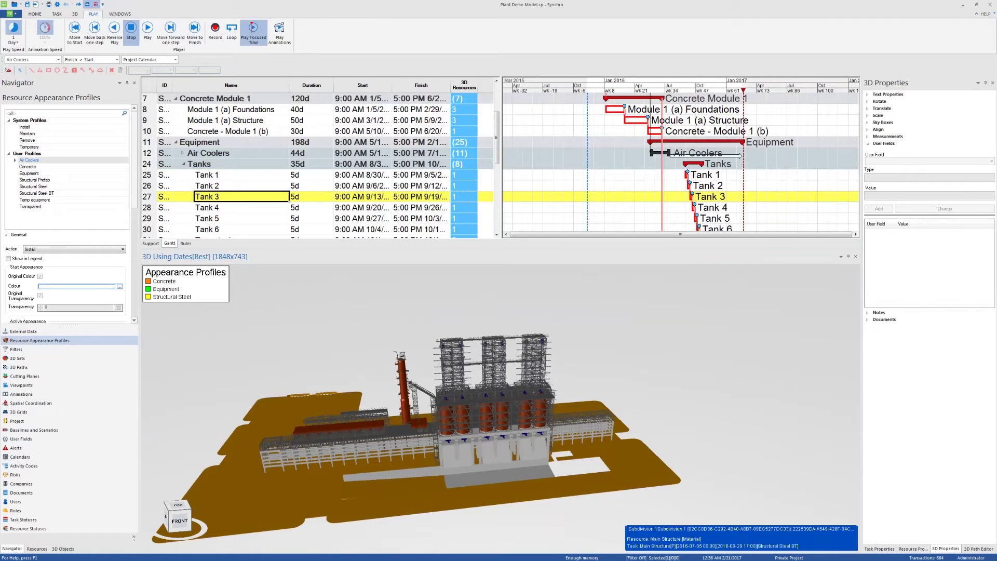
drag(617, 87, 587, 87)
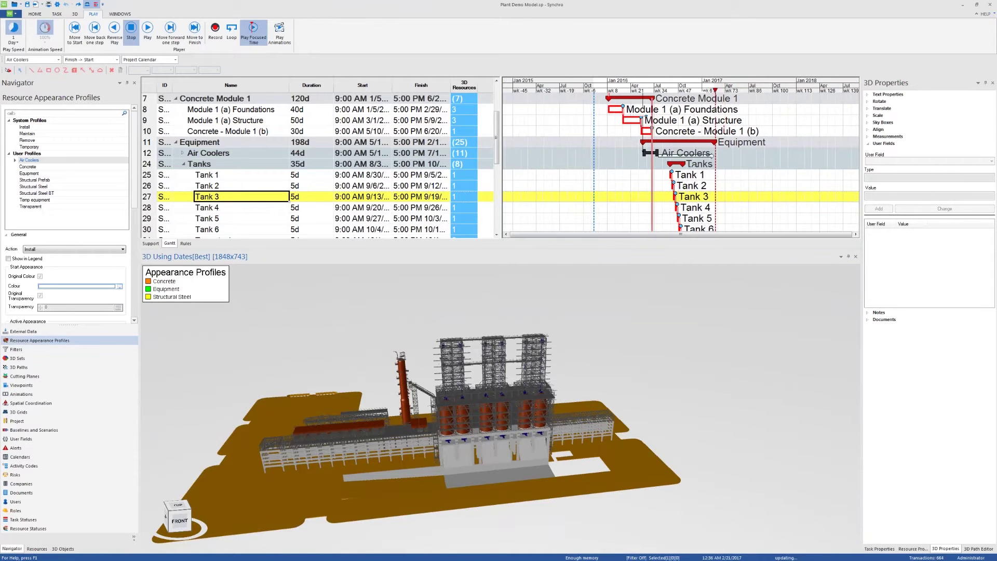
scroll(357, 136, down, 3)
scroll(358, 139, up, 1)
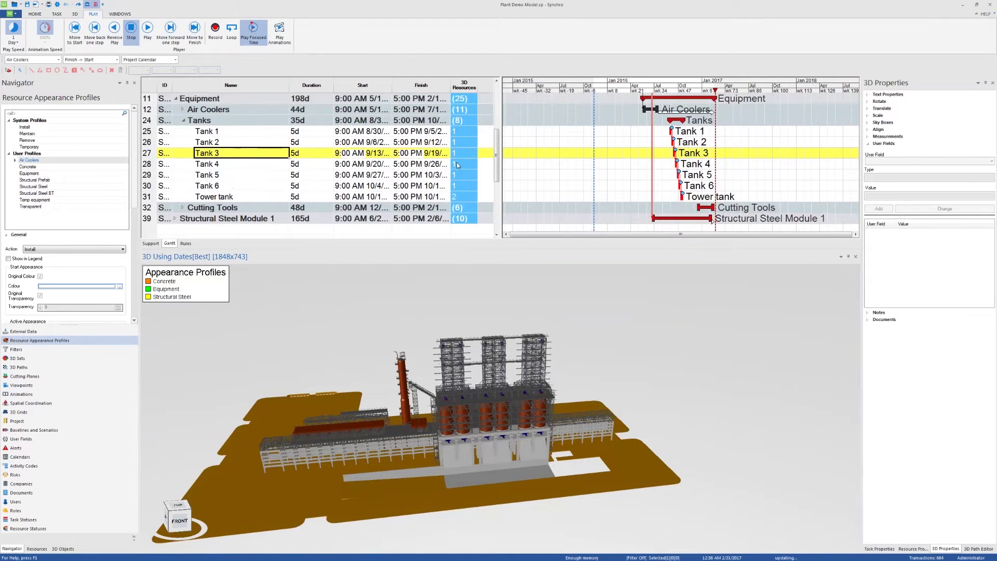
scroll(457, 164, up, 2)
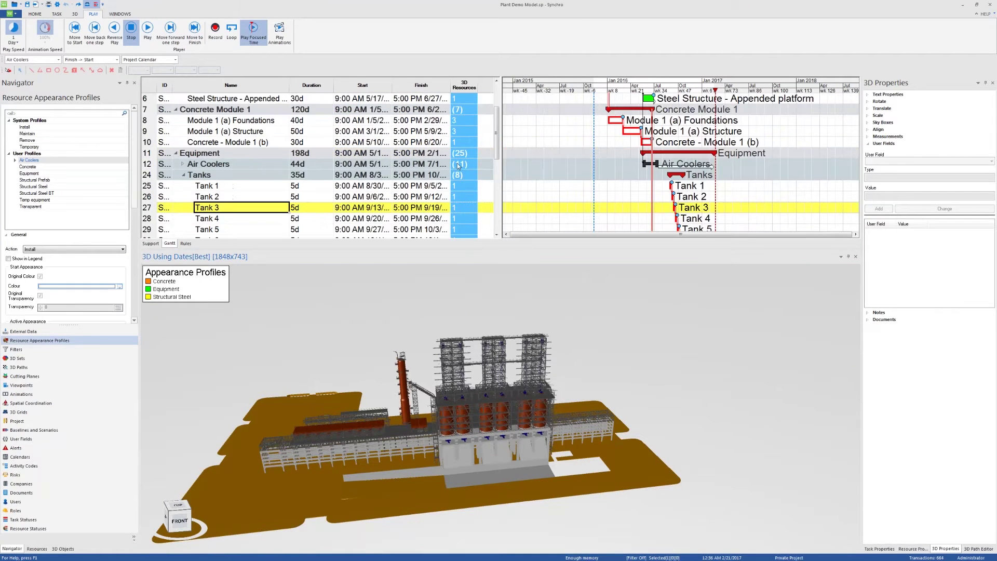
- Set the Tank 1 task's duration to 10 days and reschedule the project so its successor tasks shift
click(291, 186)
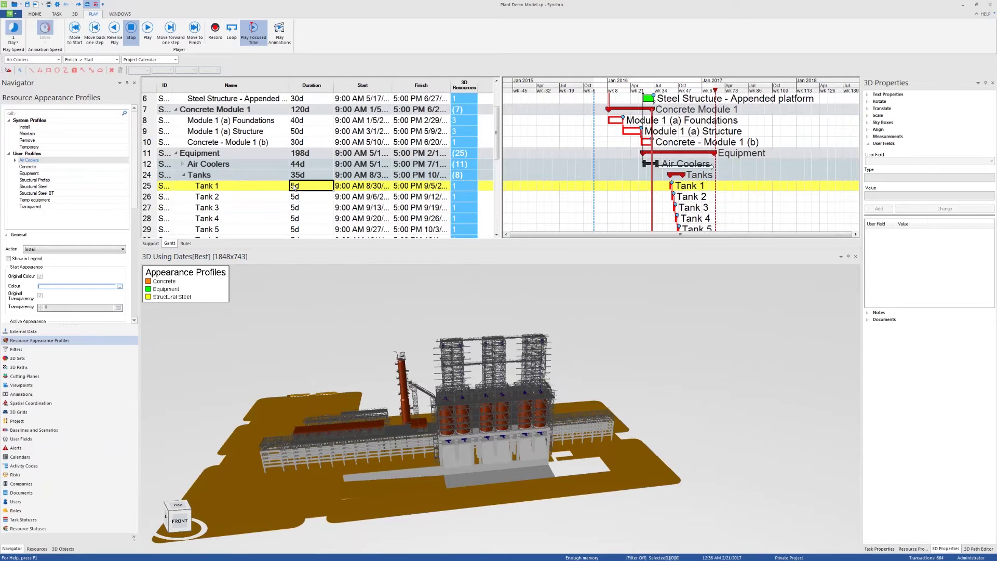
double_click(294, 187)
text(10)
click(263, 198)
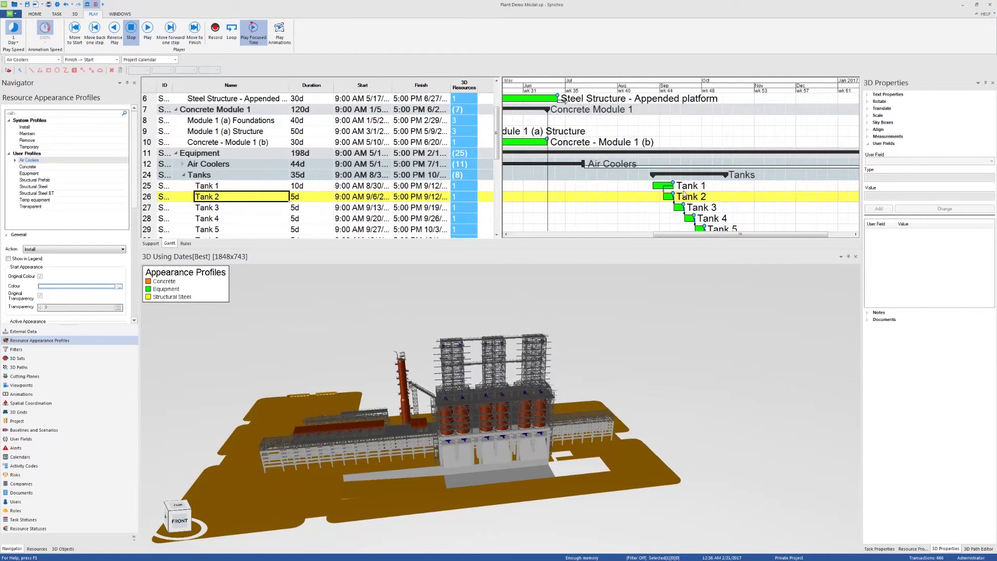
mouse_move(664, 199)
key(F9)
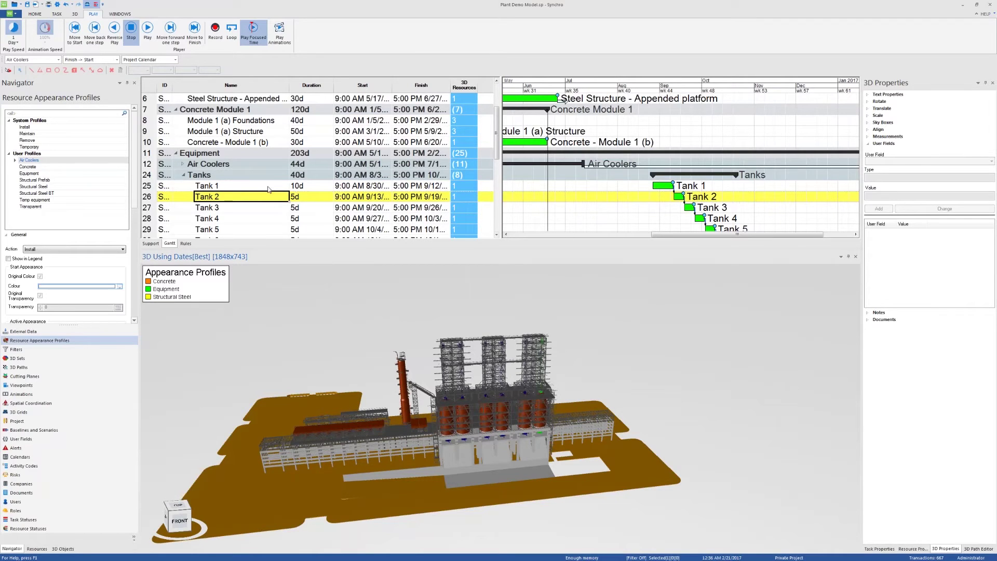
- Select the consecutive tasks from Tank 1 through Tank 3 in the task list
click(262, 207)
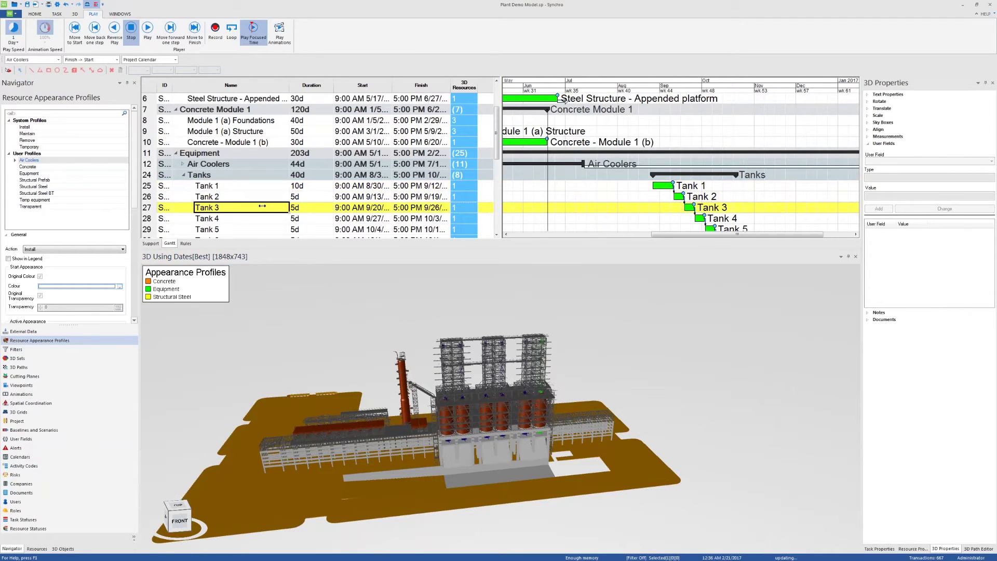
click(262, 187)
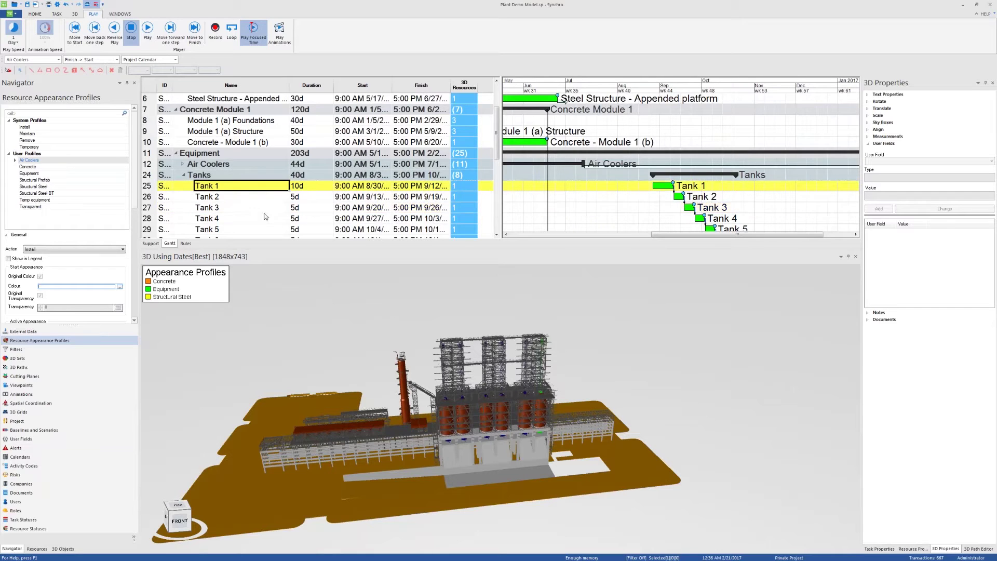
shift+click(266, 212)
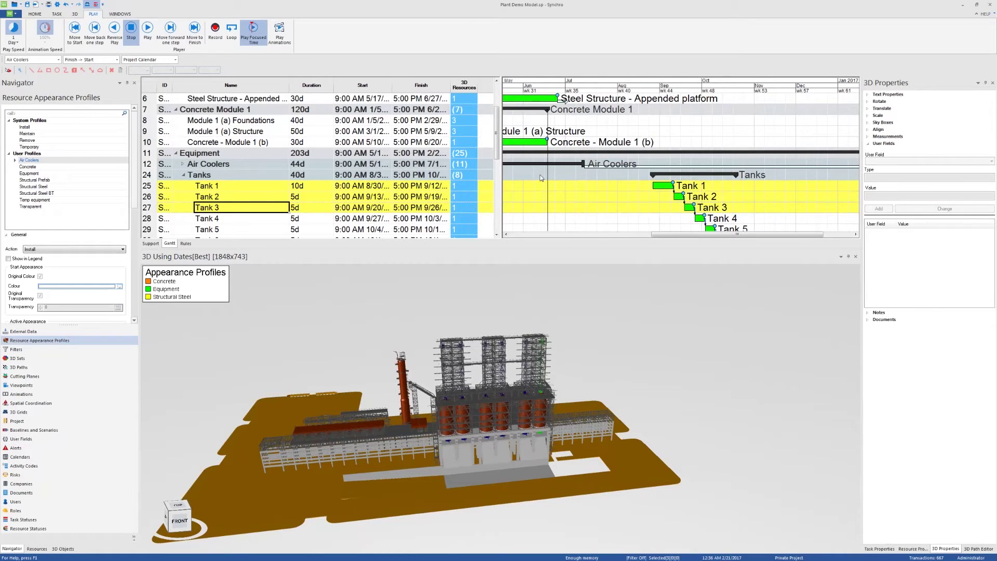
- Search the task names upward for "CONCRETE", starting from the Air Coolers task
click(295, 144)
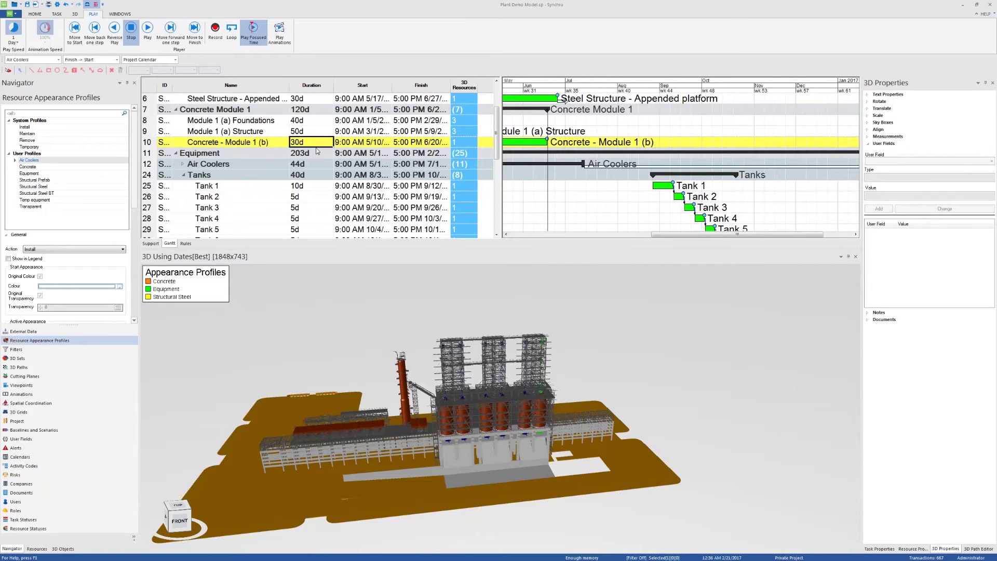
click(310, 163)
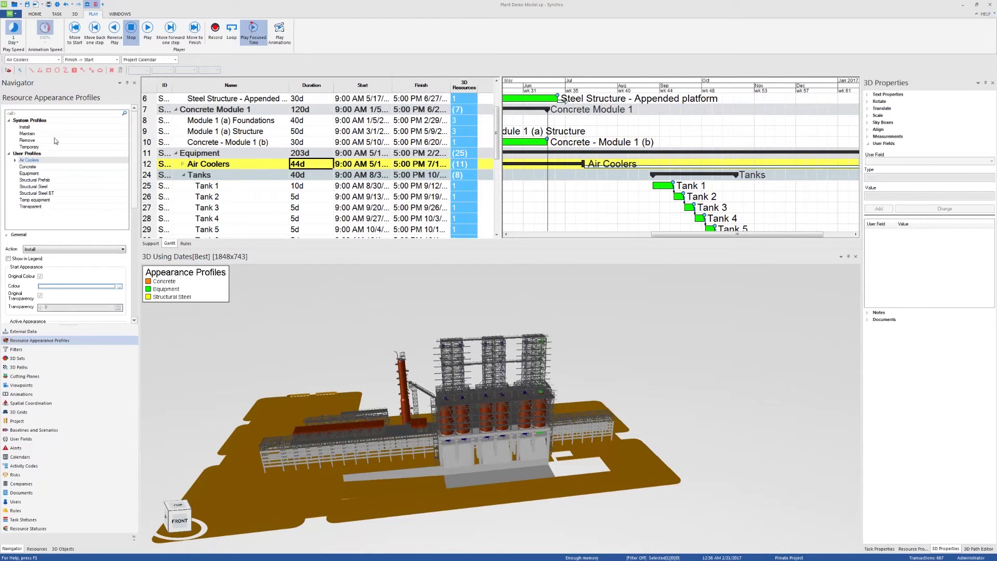
key(ctrl+f)
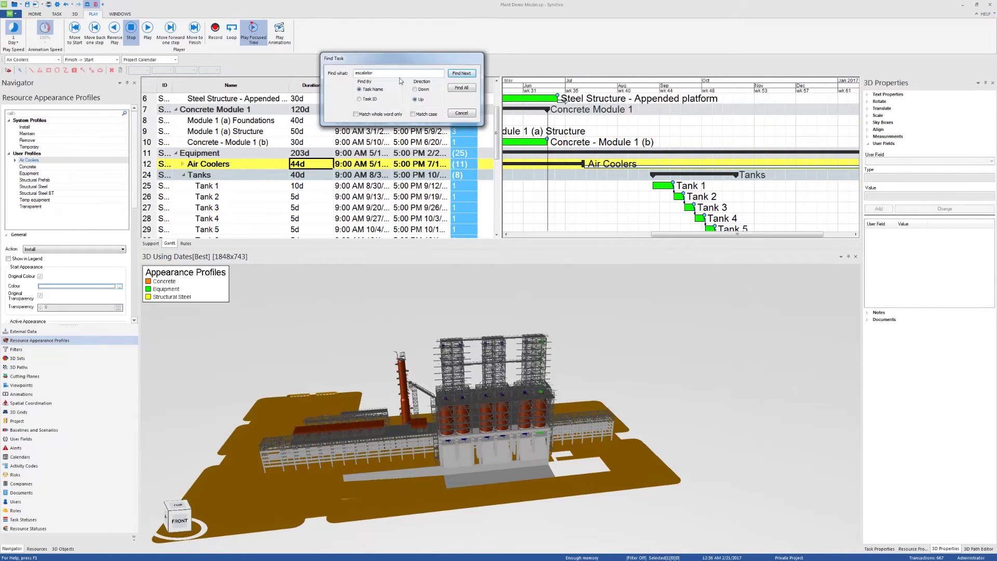
text(co)
key(Return)
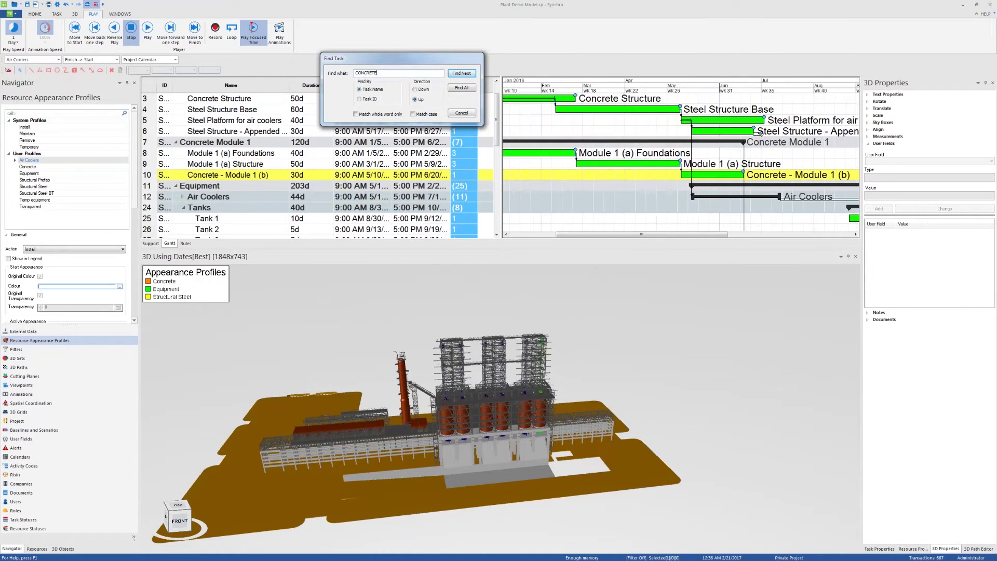
- Continue the upward search for "CONCRETE" as far as the Concrete Structure task and close the search
key(Return)
key(Return)
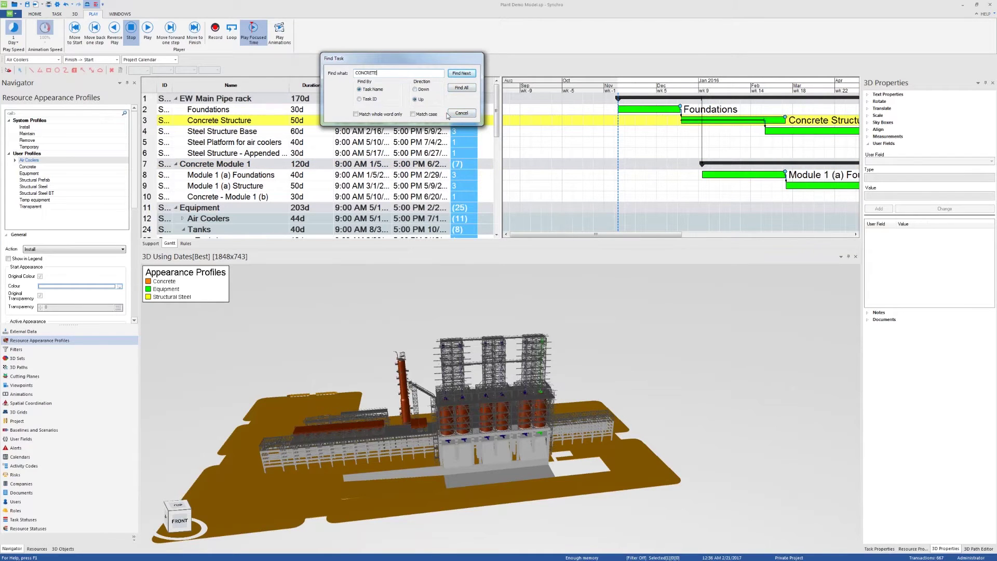
click(462, 113)
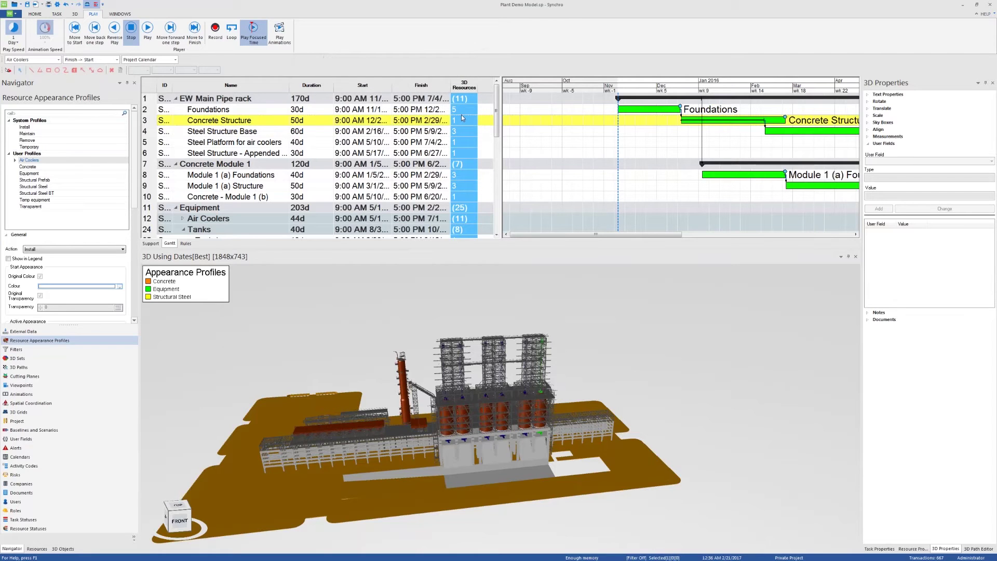
- Set up a find-and-replace that changes "Module" to "Unit" in the task names
key(ctrl+h)
drag(79, 38, 299, 103)
text(mODU)
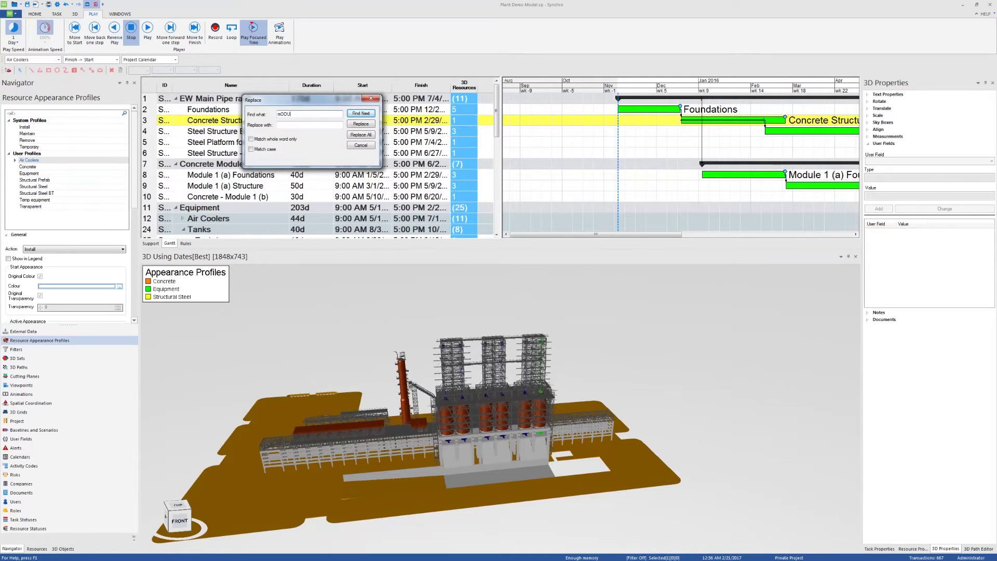
key(BackSpace)
key(BackSpace)
key(BackSpace)
key(BackSpace)
text(Module)
- Replace "Module" with "Unit" in Concrete Module 1 and Module 1 (a) Structure, skipping Module 1 (a) Foundations, and close the replacement
click(358, 112)
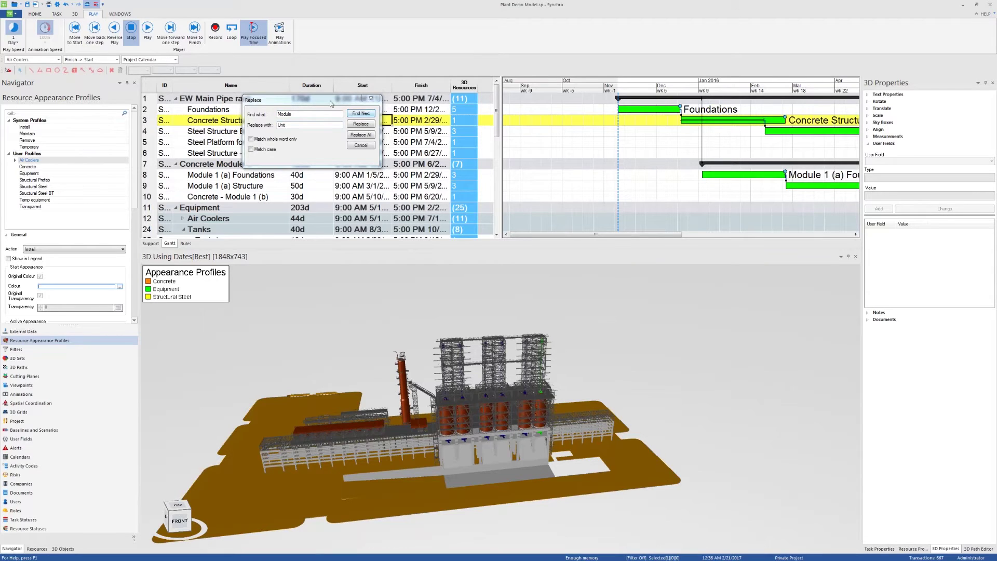
drag(332, 100, 596, 154)
click(627, 168)
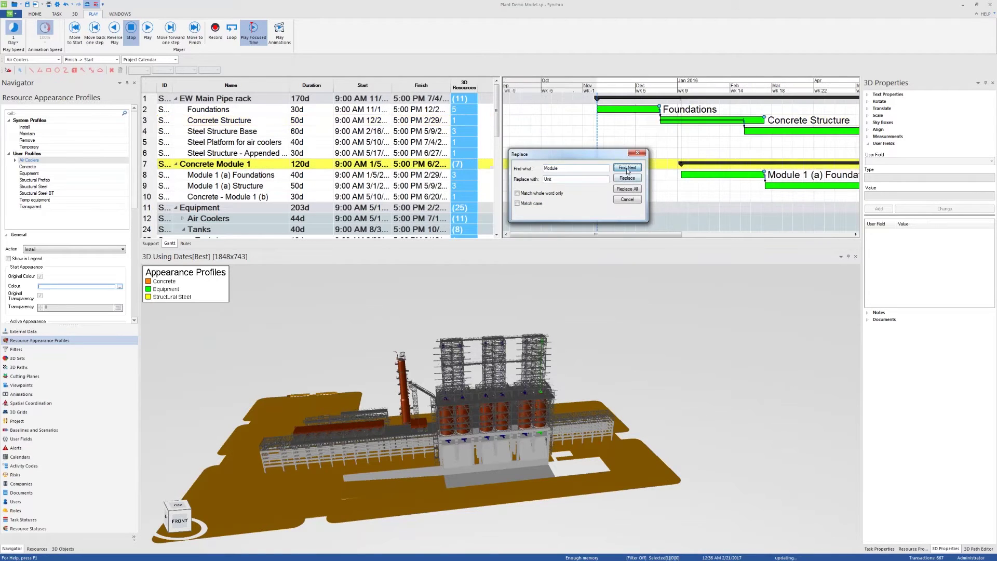
click(627, 178)
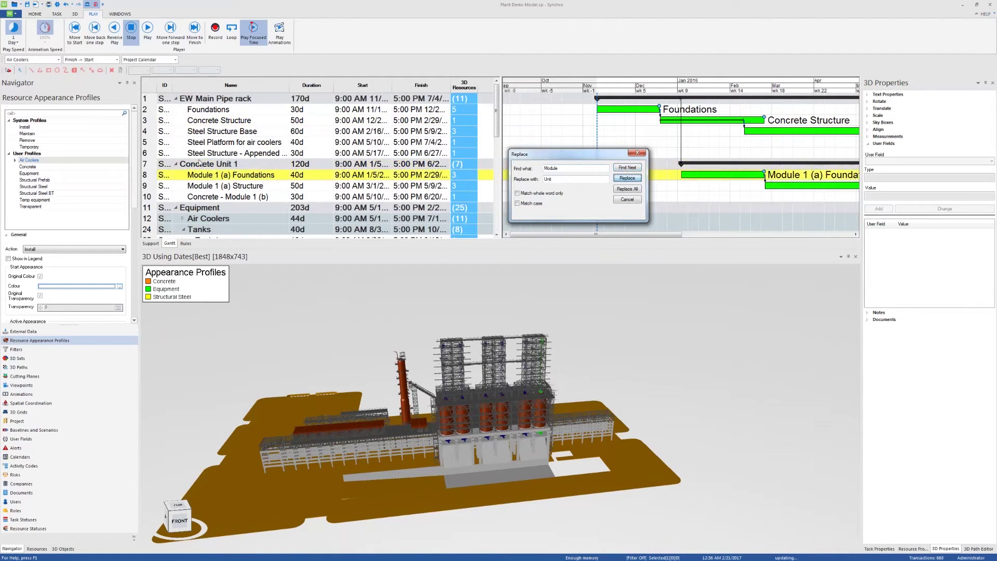
click(626, 167)
click(626, 178)
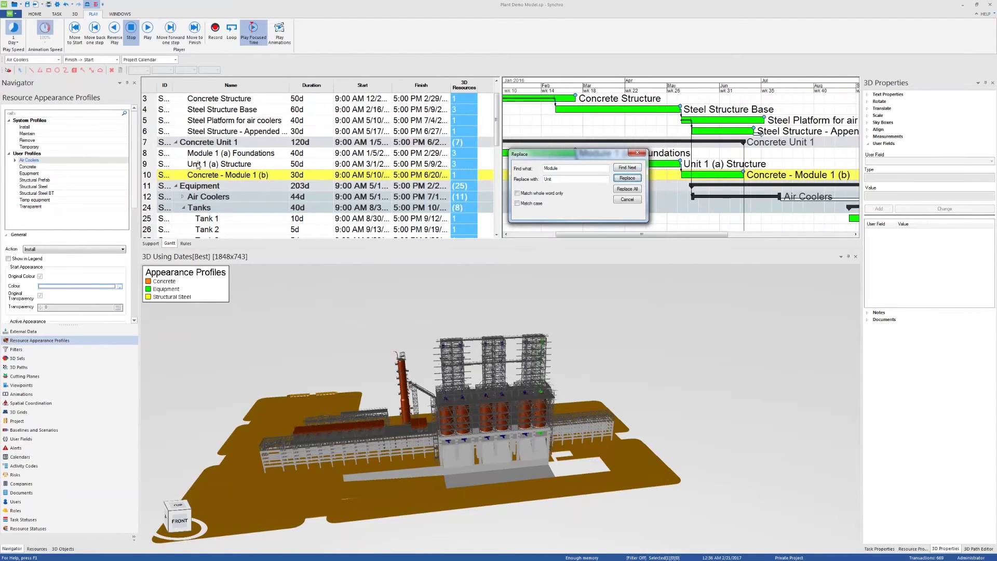
click(628, 200)
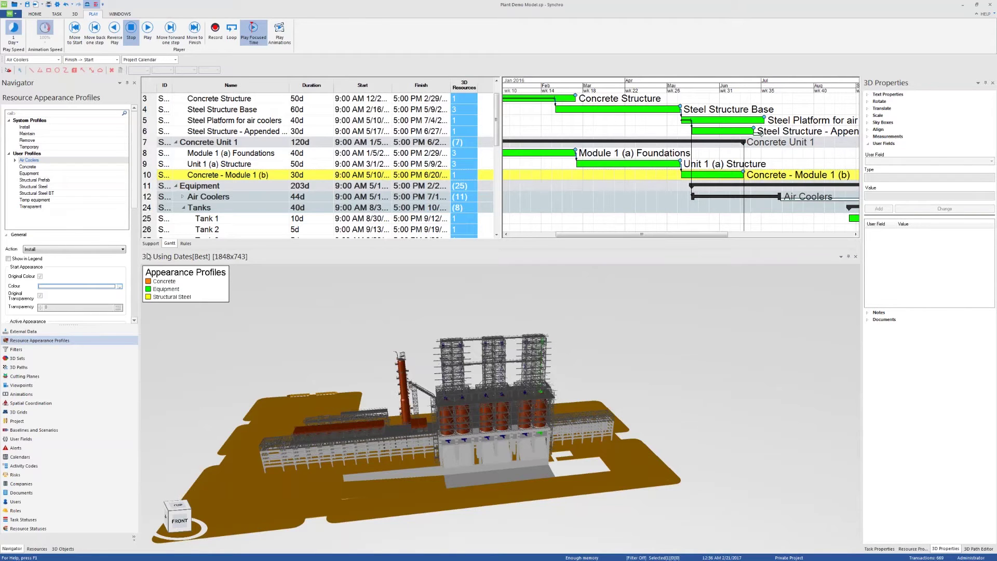
- Set the focus time to early April 2016 and to Tank 3's start, and examine that tank in the 3D view
click(231, 164)
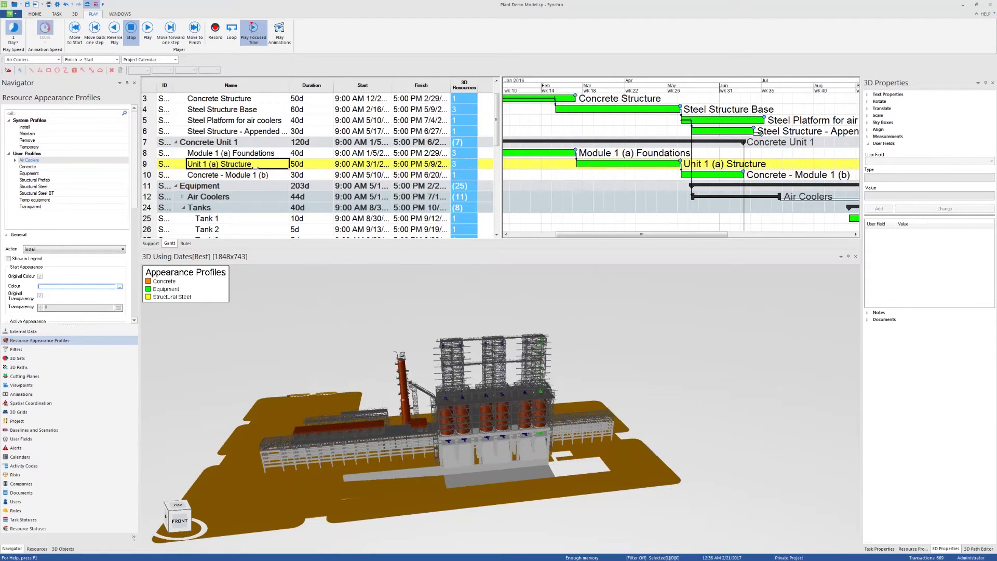
click(629, 92)
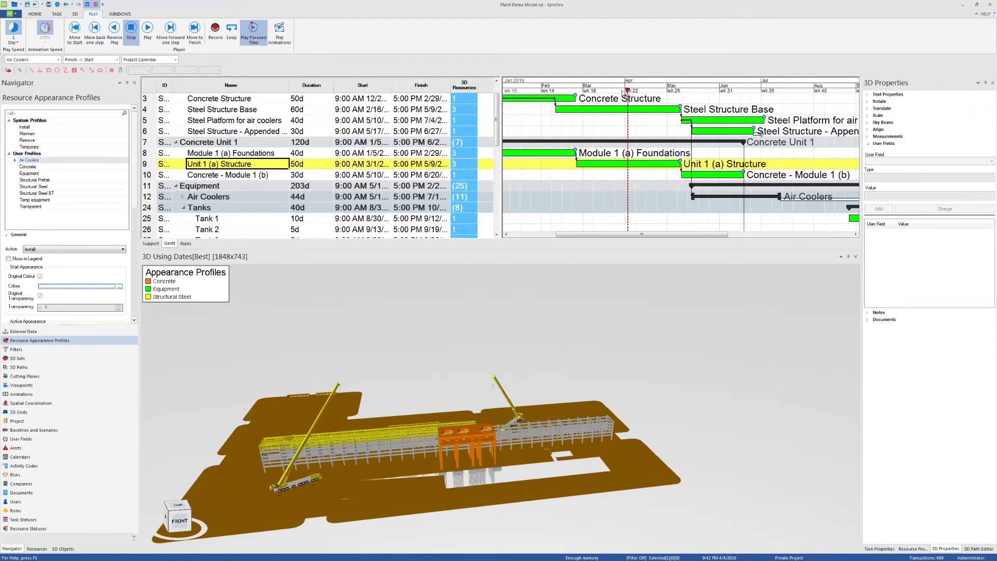
scroll(363, 181, down, 3)
click(224, 207)
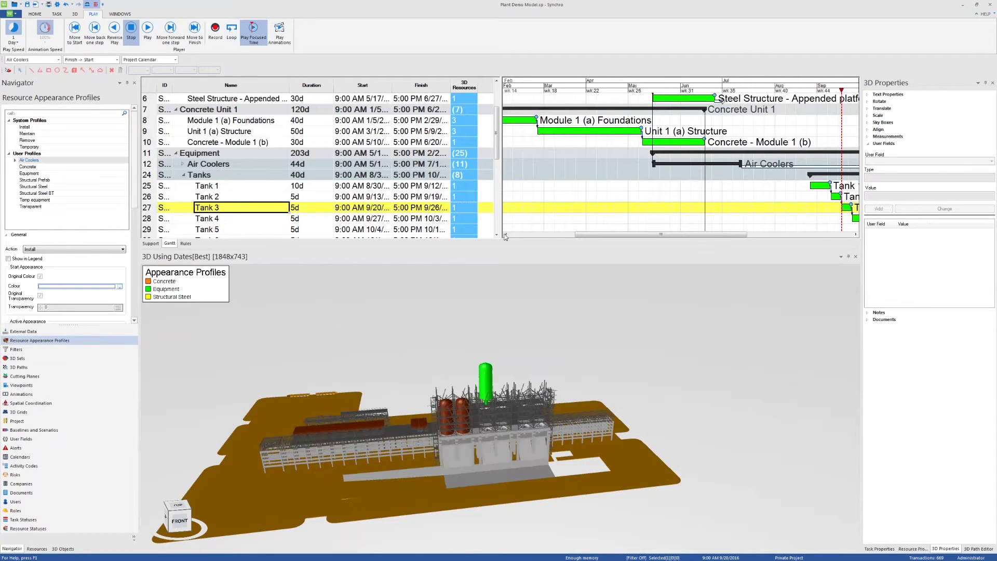
scroll(525, 391, up, 4)
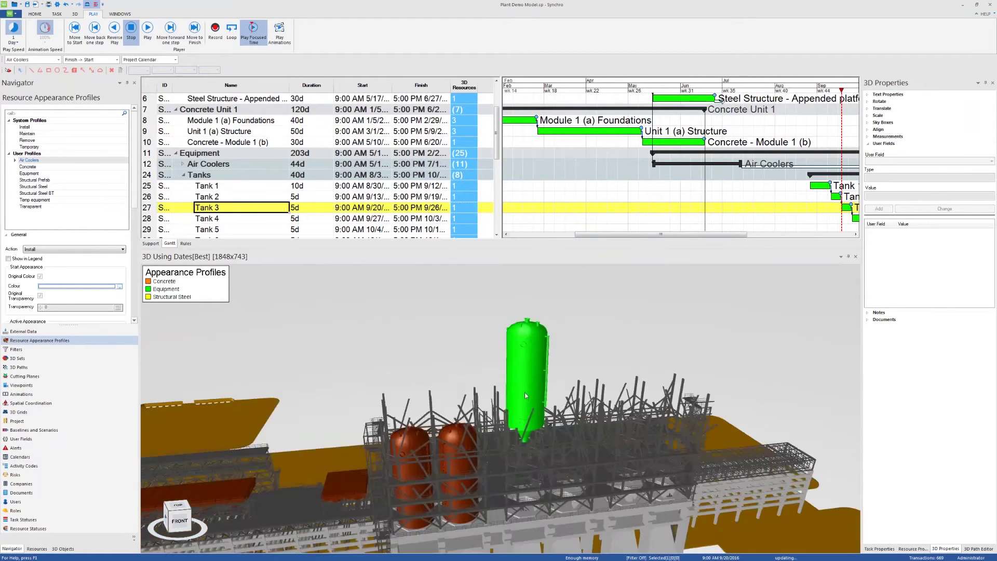
scroll(524, 394, down, 3)
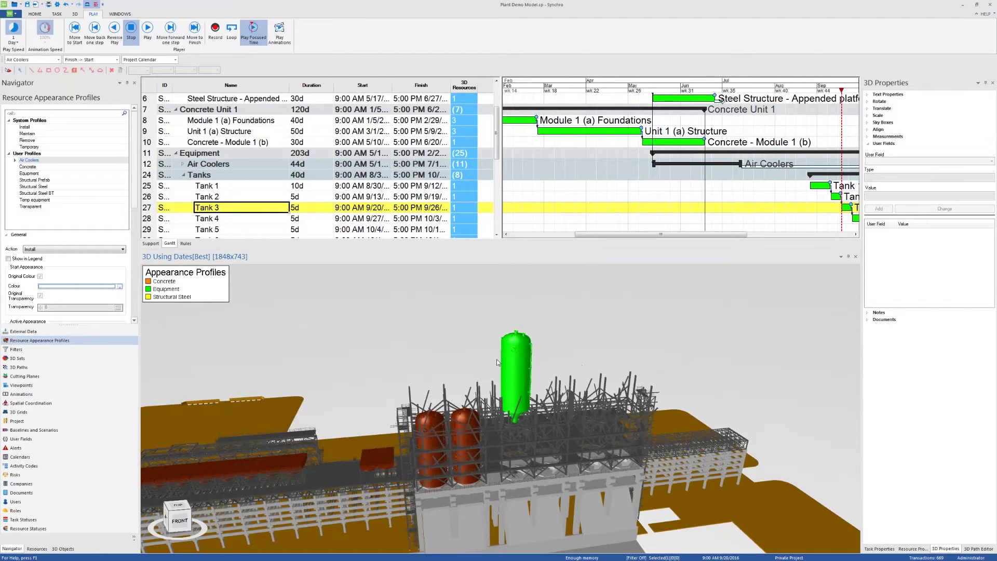
- Unassign the 3D resource from the Tank 3 task and assign the third tank in the model back to it
key(ctrl+z)
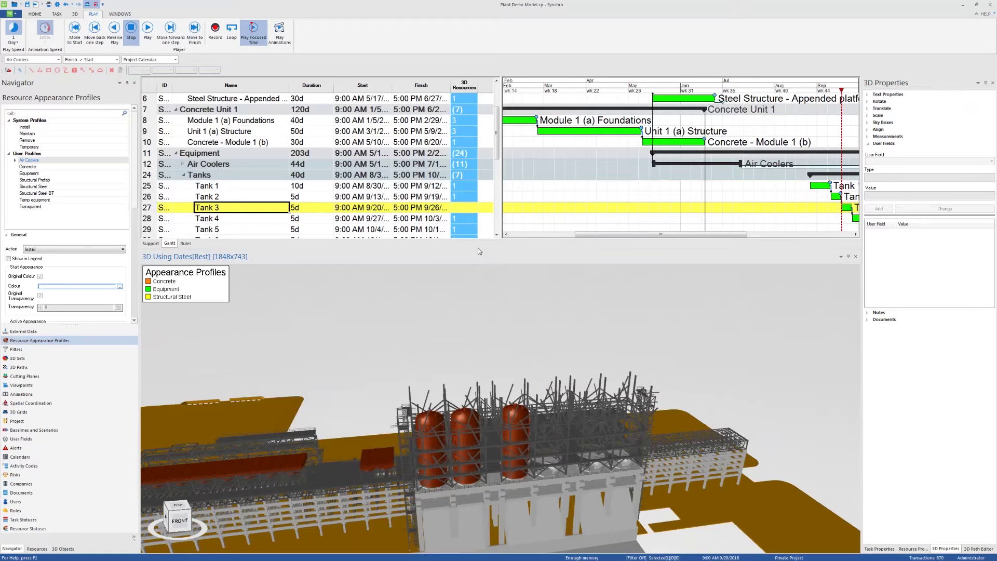
click(512, 417)
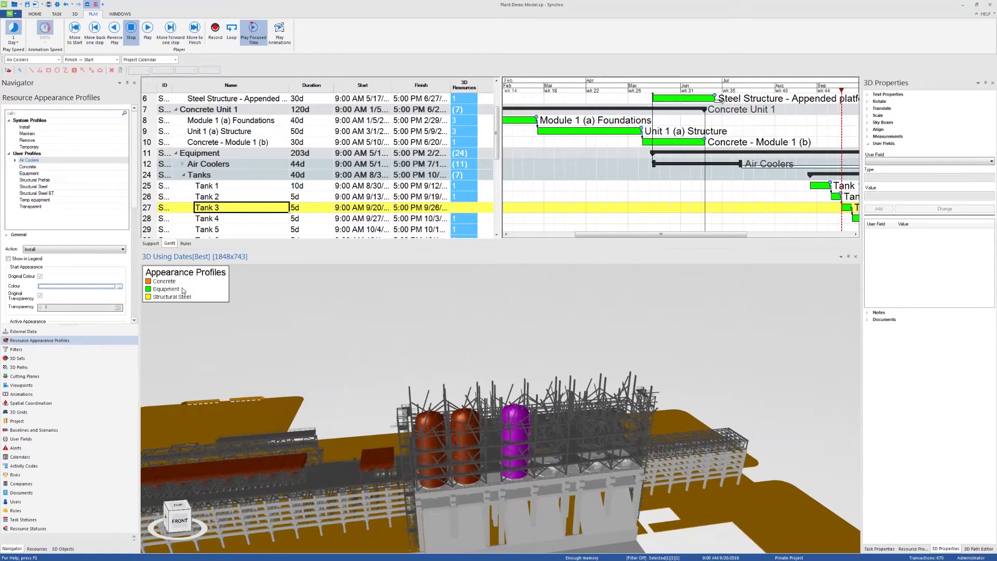
drag(514, 418, 681, 207)
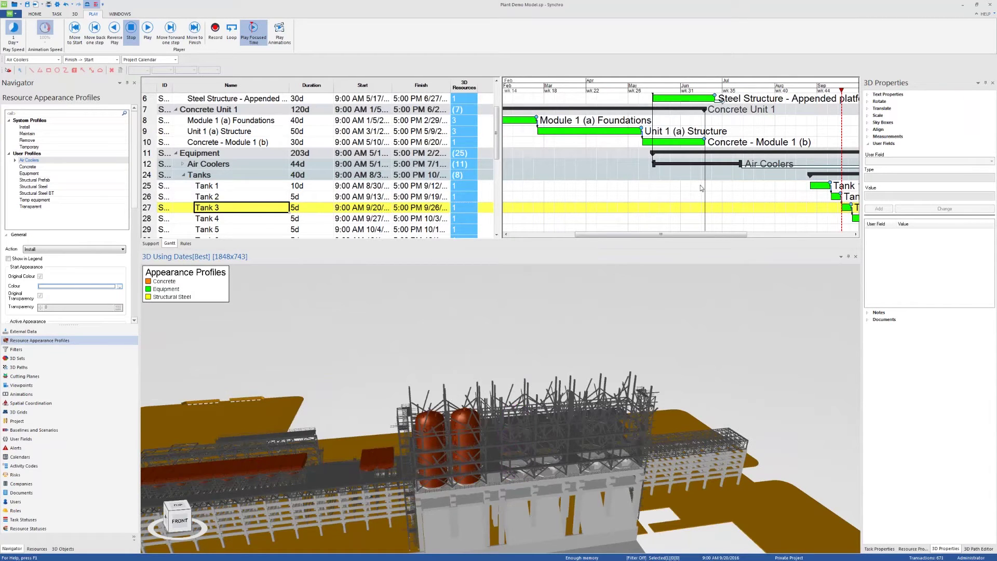
- Move the focus time to 9/30/2016, during the Tank 4 task
middle_drag(834, 189, 719, 178)
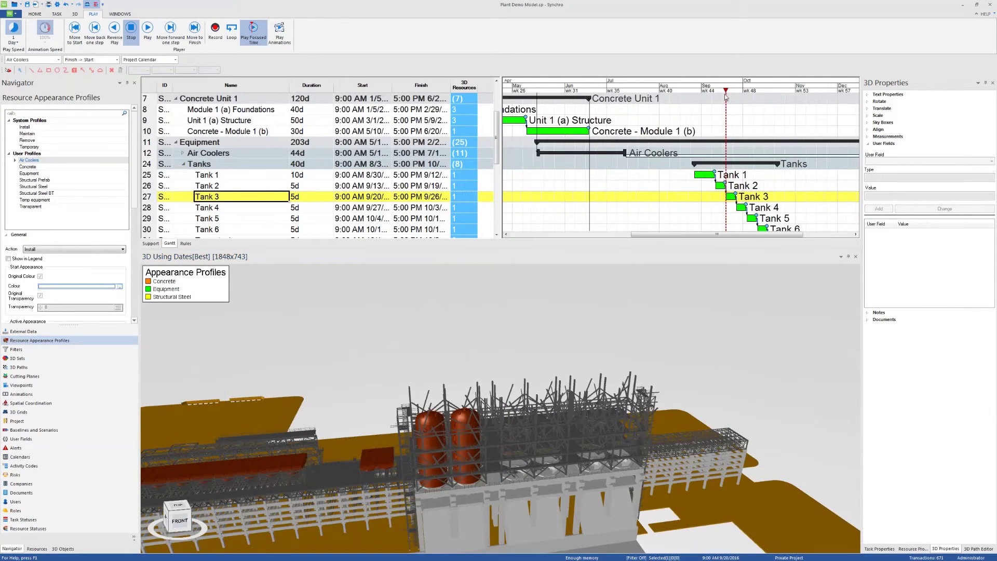
drag(726, 97, 742, 95)
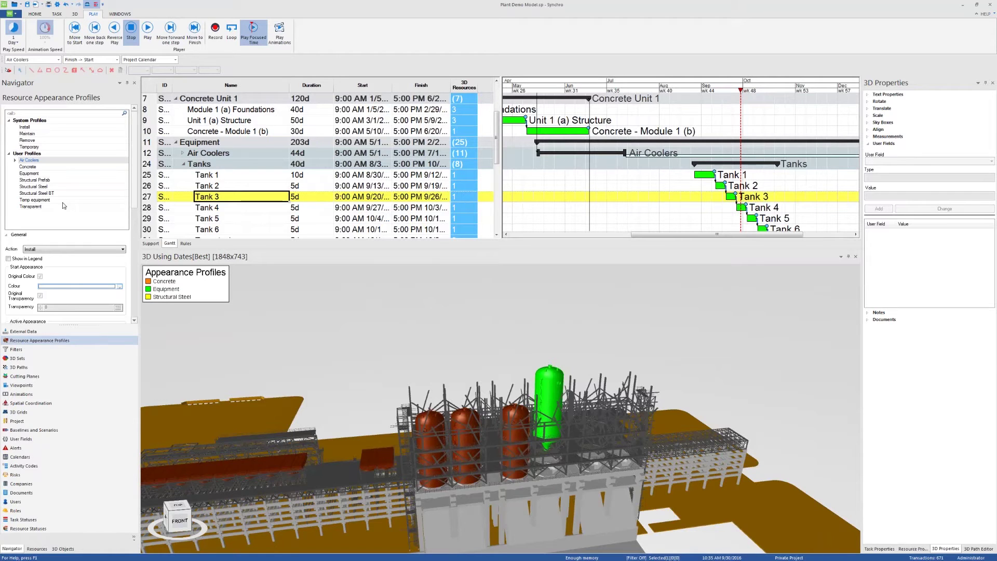
- Unassign the 3D resource from the Tank 3 task and lift its tank upward in the 3D view
click(182, 198)
key(ctrl+z)
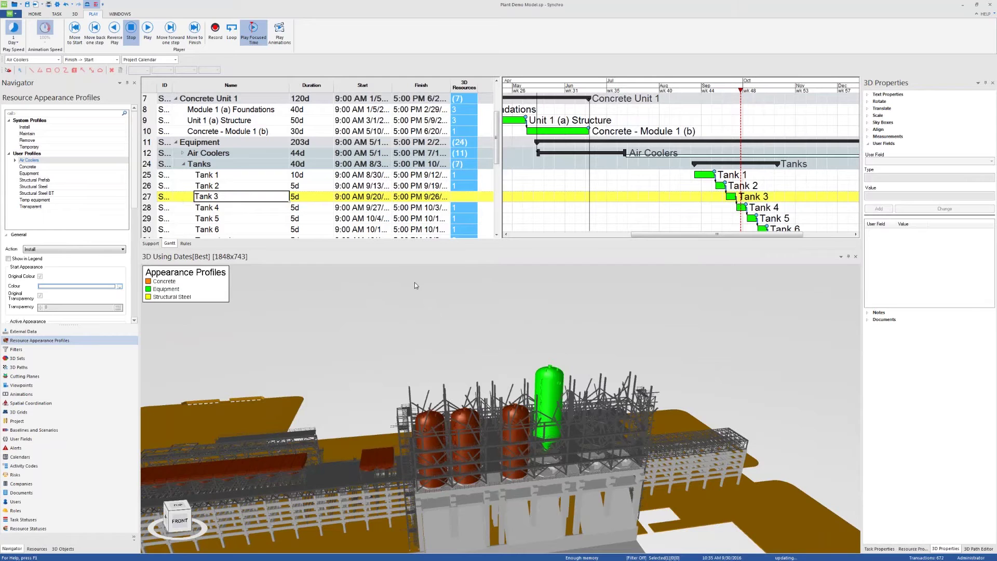
middle_drag(545, 412, 520, 412)
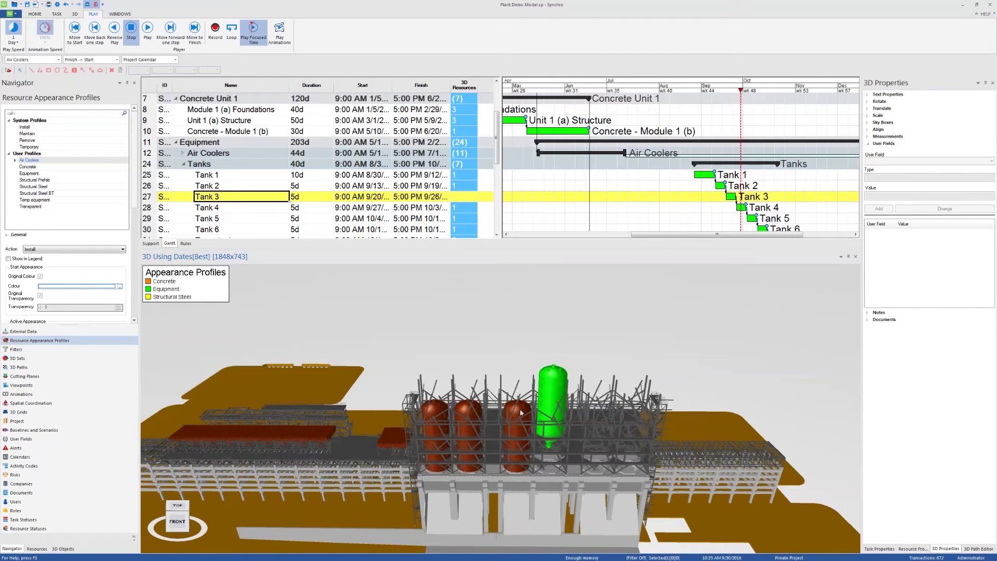
click(521, 413)
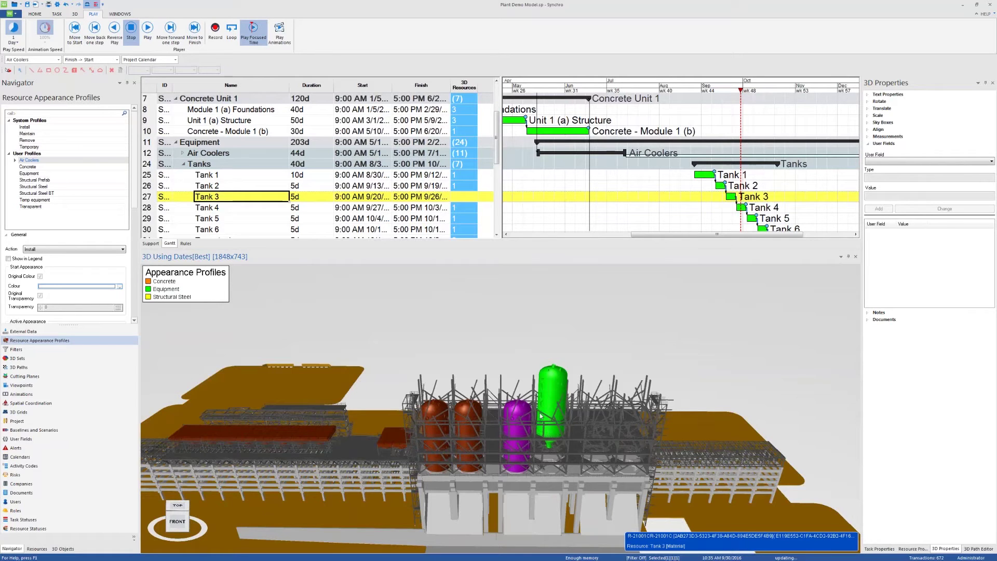
double_click(519, 413)
middle_drag(563, 407, 574, 389)
drag(517, 364, 517, 300)
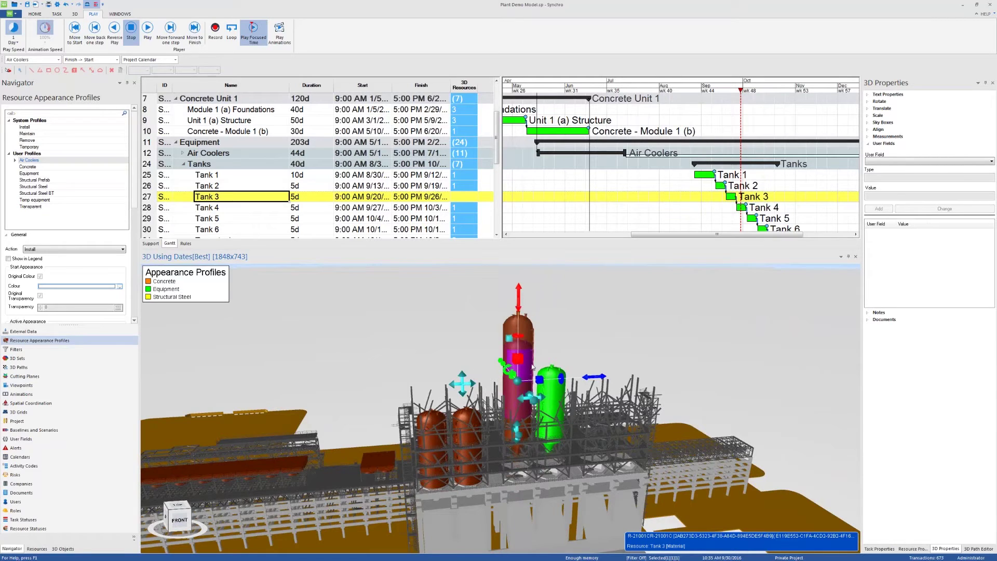
- Leave the 3D move mode and undo both the tank's displacement and the resource removal from Tank 3
click(557, 430)
key(Escape)
middle_drag(515, 387, 522, 429)
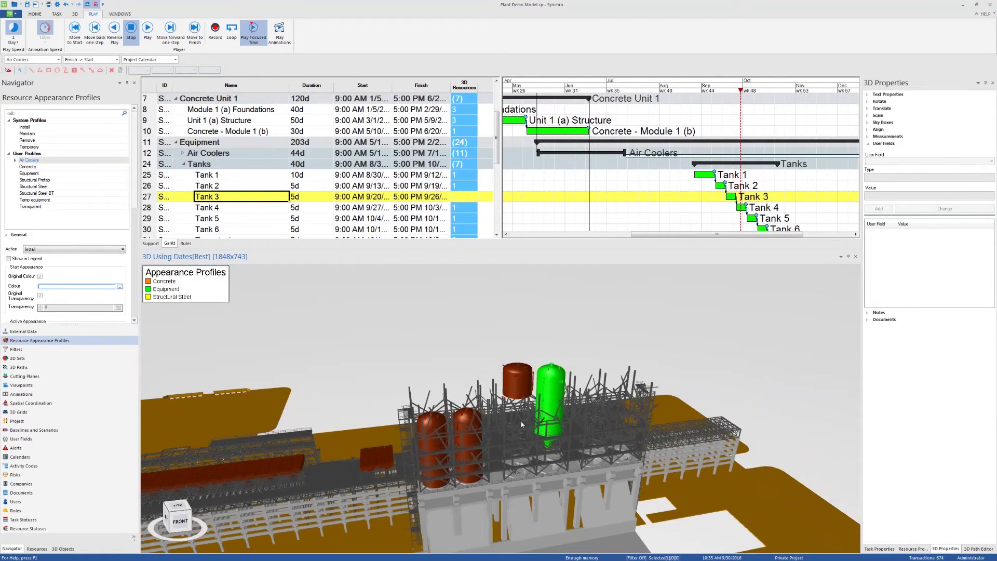
key(ctrl+z)
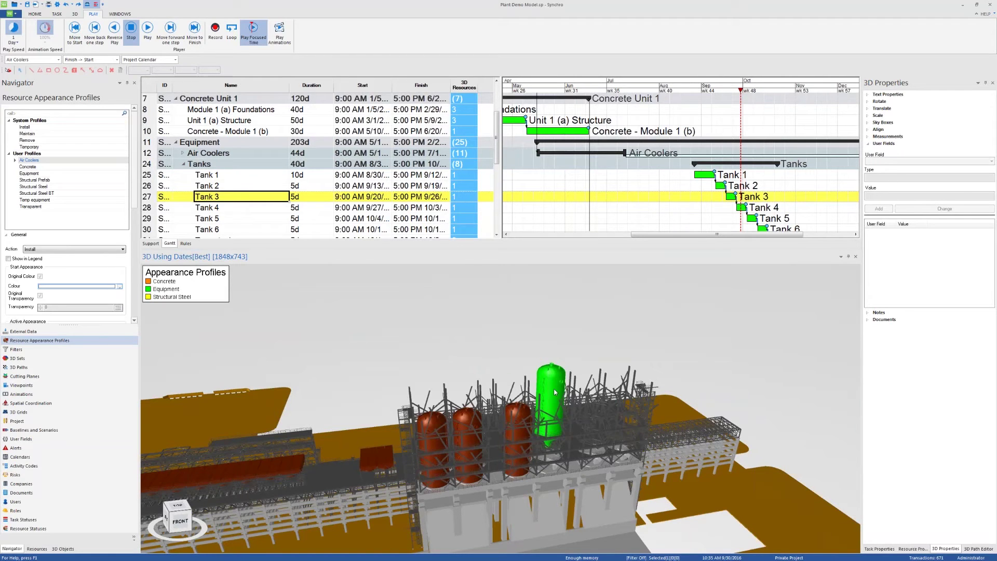
- Paste a copy of the Tank 4 object in the 3D view using the Resource Wizard's Assign to a new Resource option
middle_drag(546, 402, 436, 434)
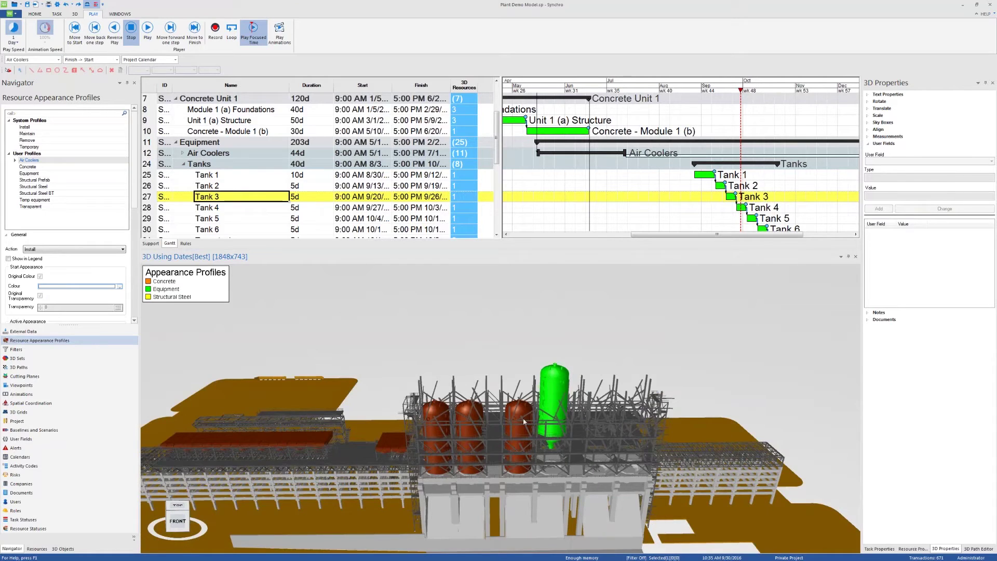
click(553, 395)
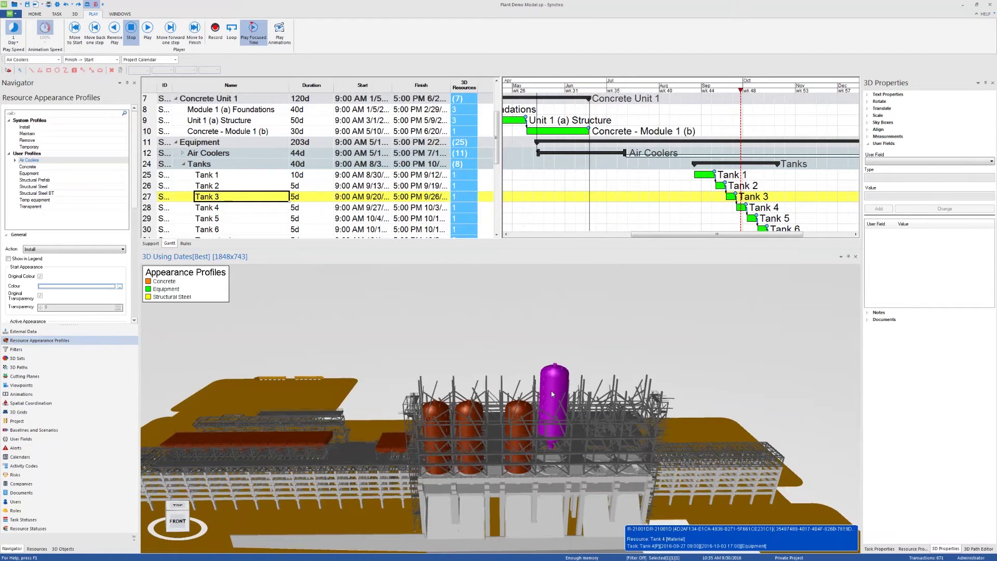
key(ctrl+v)
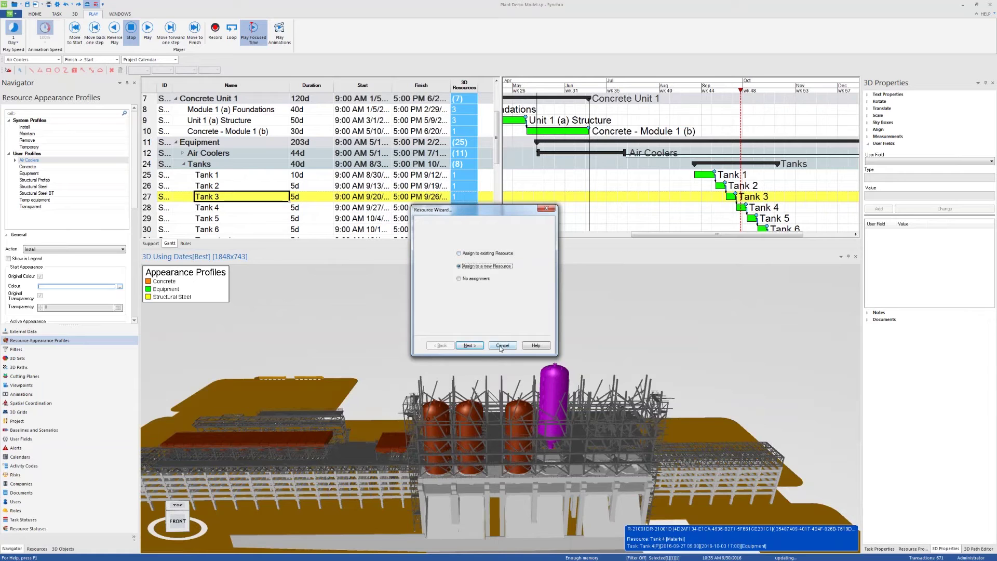
click(470, 345)
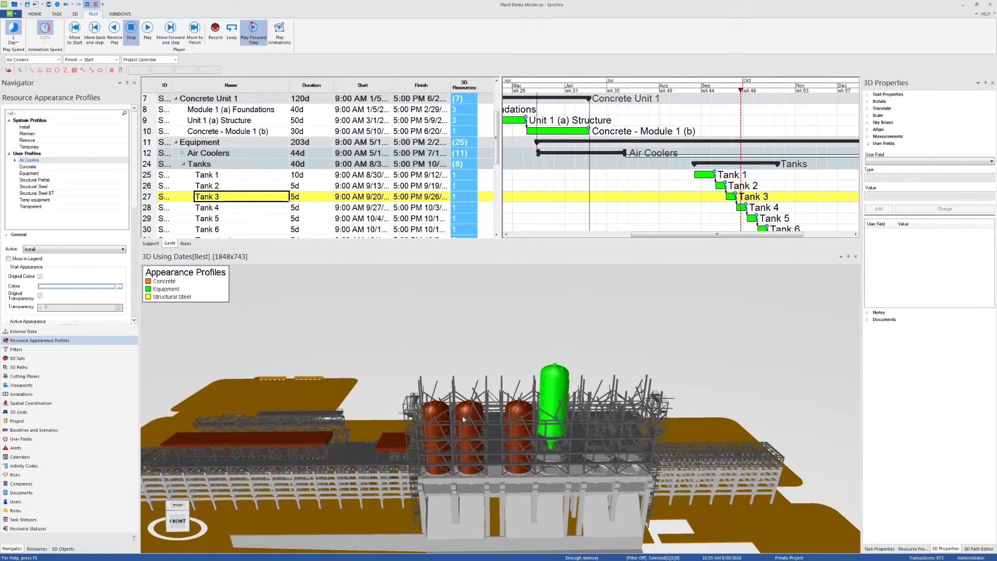
- Move the focus time past the end of the Equipment tasks, to 3/11/2017, to view the completed plant
middle_drag(464, 417, 468, 413)
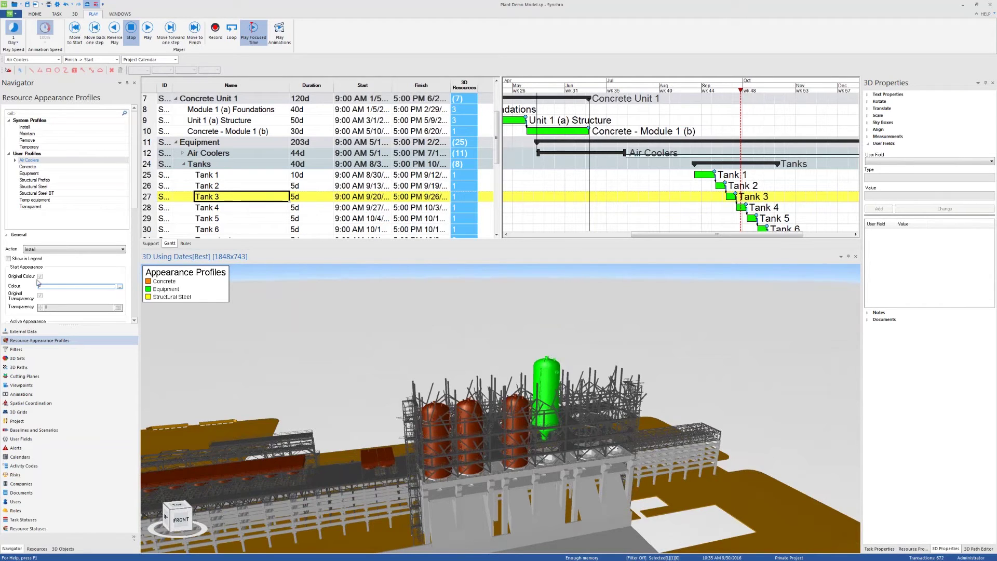
drag(550, 414, 675, 385)
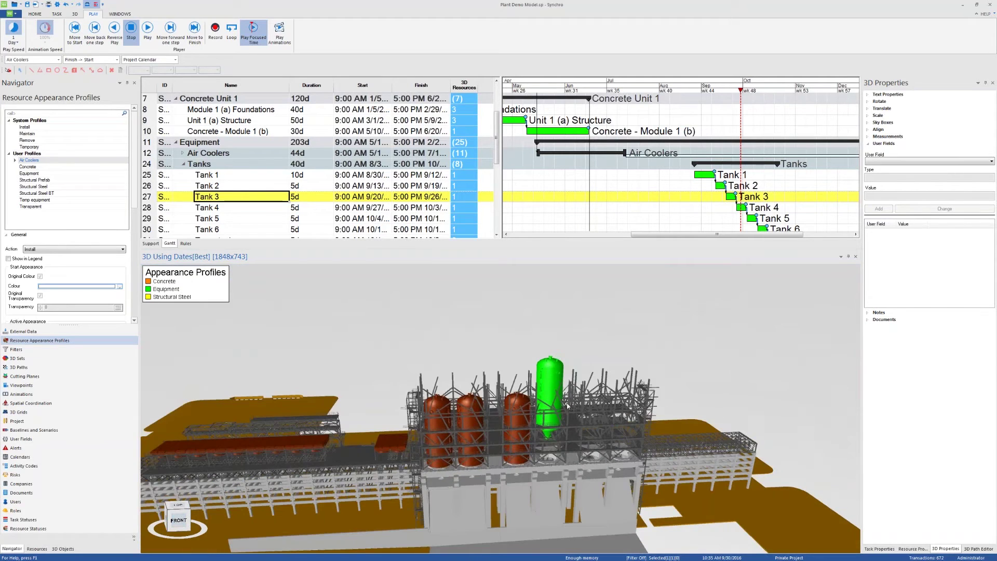
drag(799, 89, 744, 89)
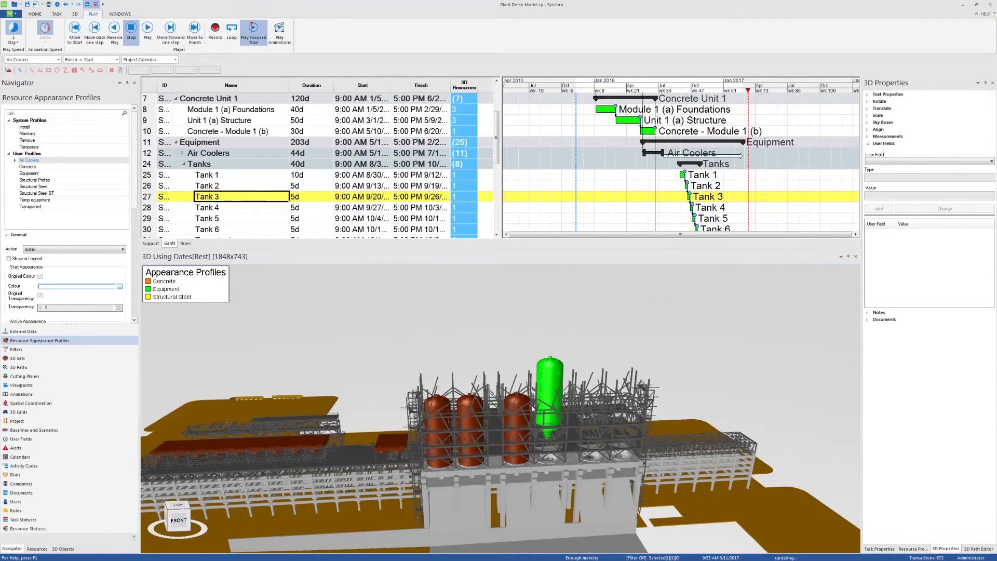
- Hide the selected upper section of the middle tower in the 3D view and open the list of 3D filters
middle_drag(505, 418, 525, 450)
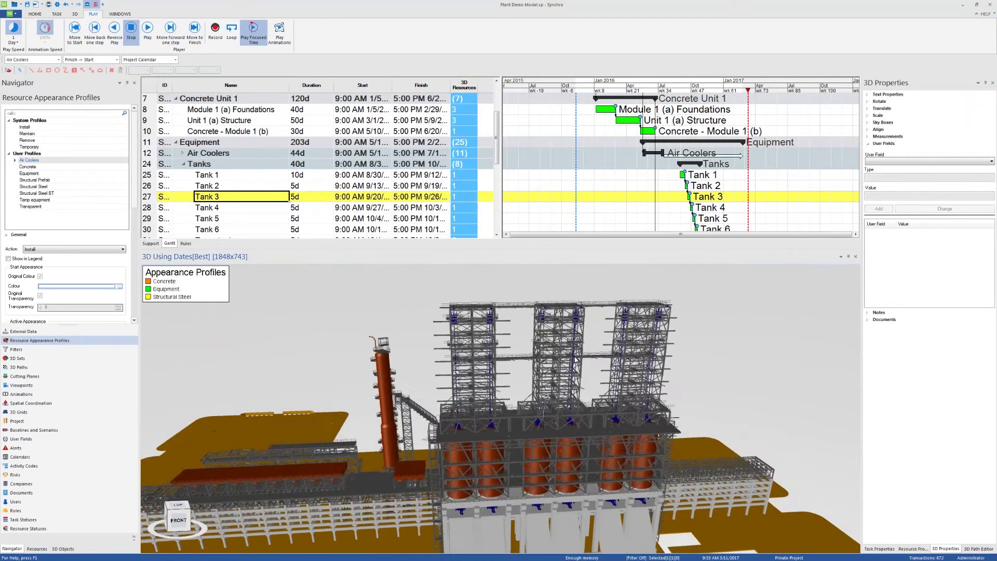
click(531, 362)
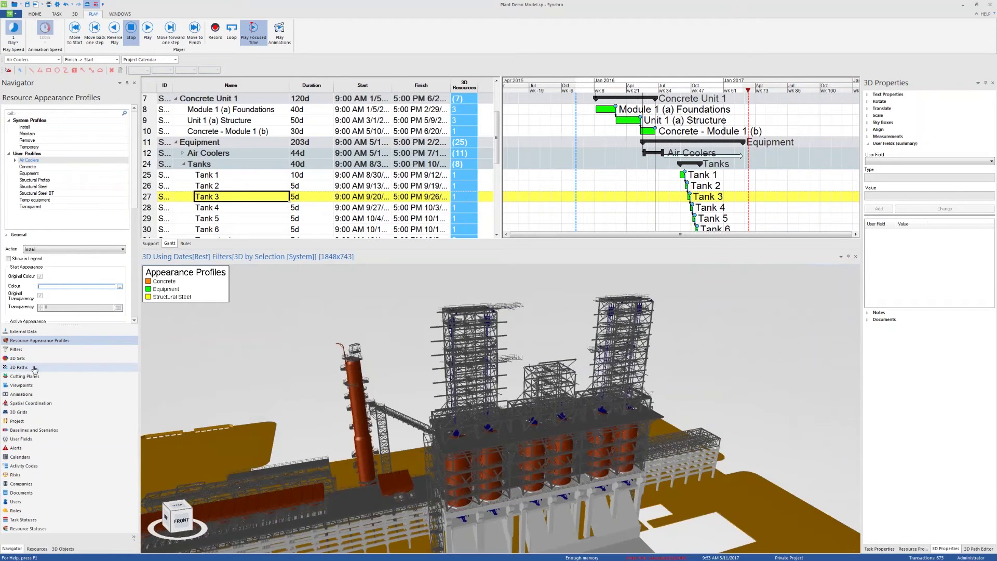
click(17, 358)
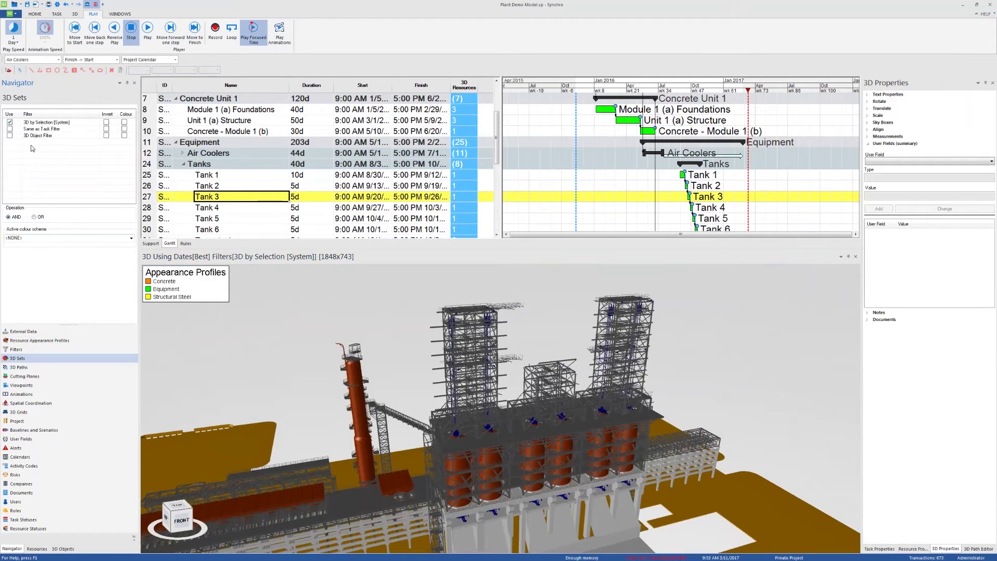
- Create New 3D Filter from the Steel Tower 1 upper section and activate it in place of 3D by Selection [System]
middle_drag(481, 351, 487, 361)
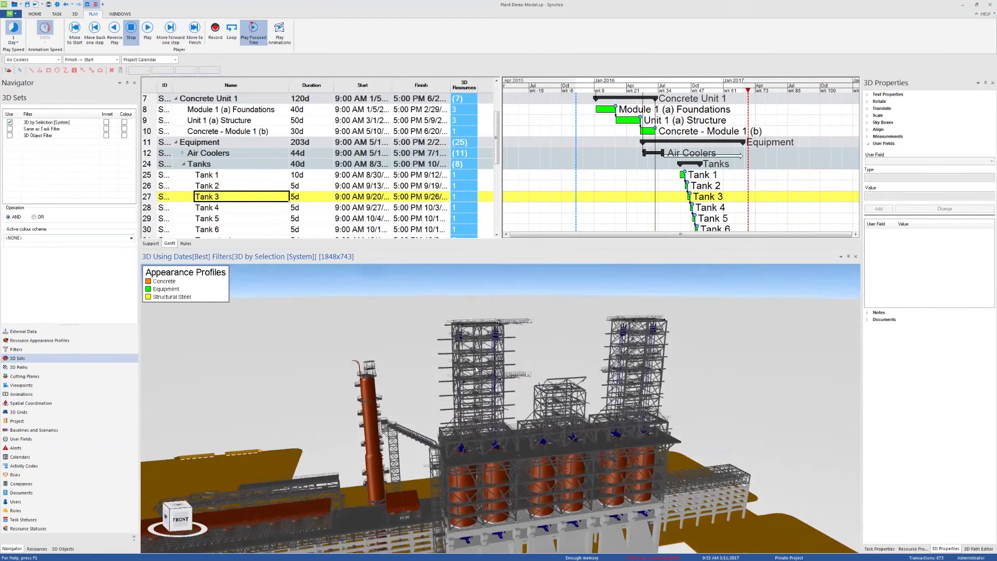
drag(541, 307, 425, 419)
click(473, 389)
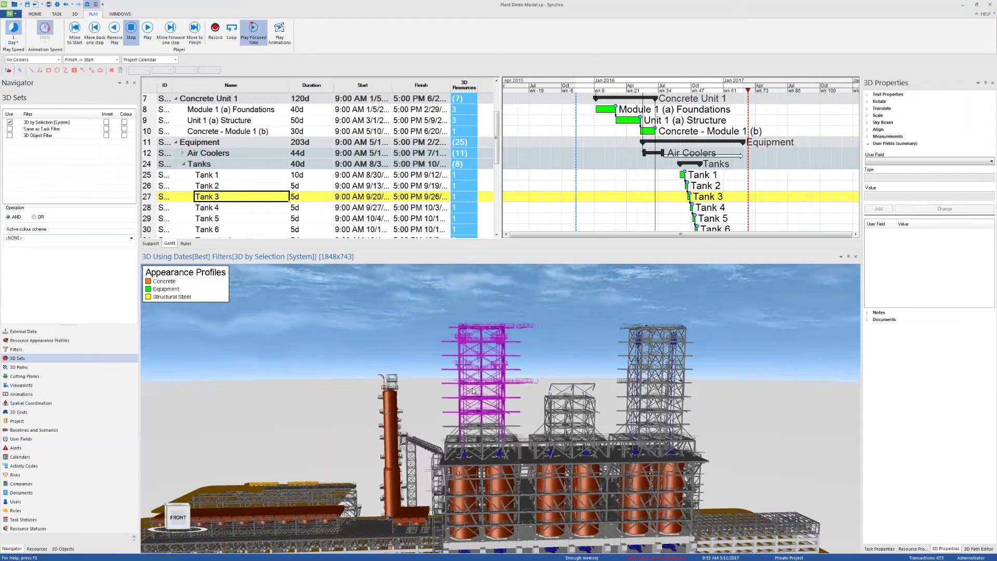
right_click(473, 390)
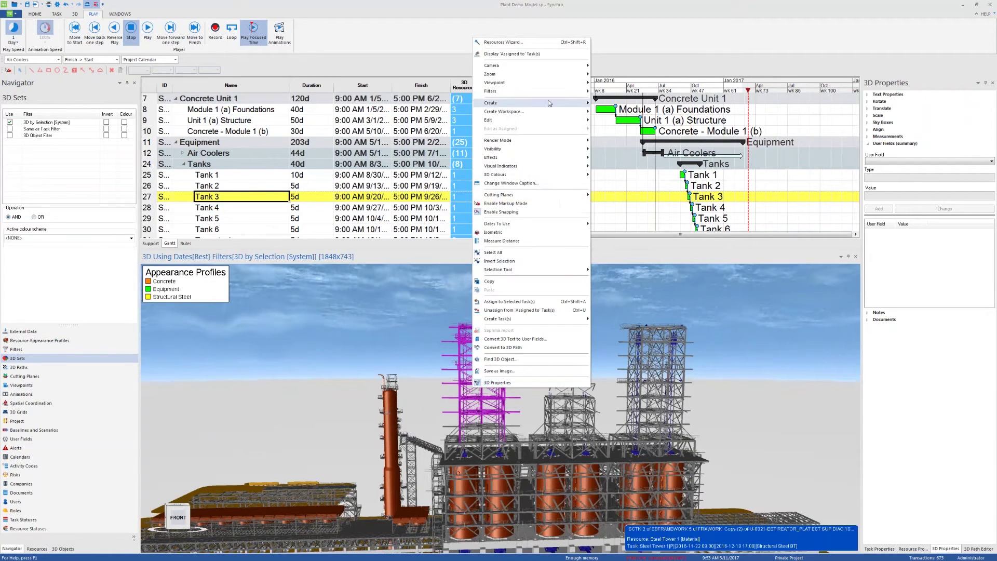
mouse_move(567, 93)
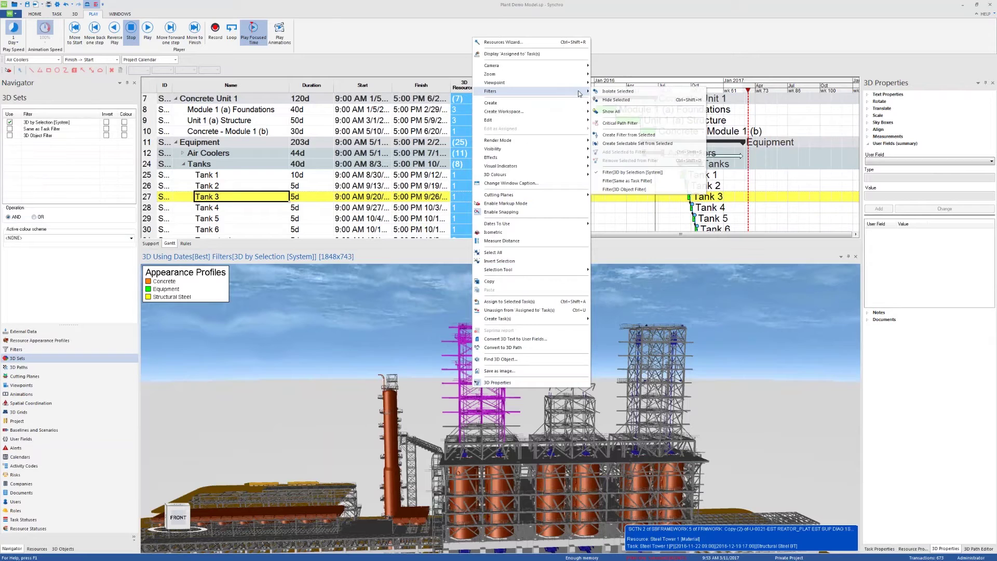
click(622, 137)
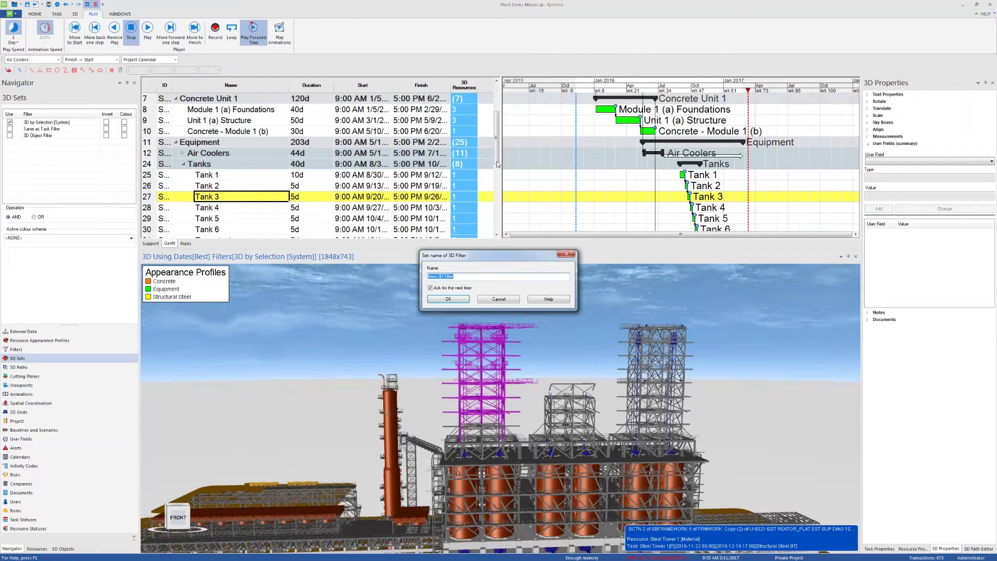
click(450, 299)
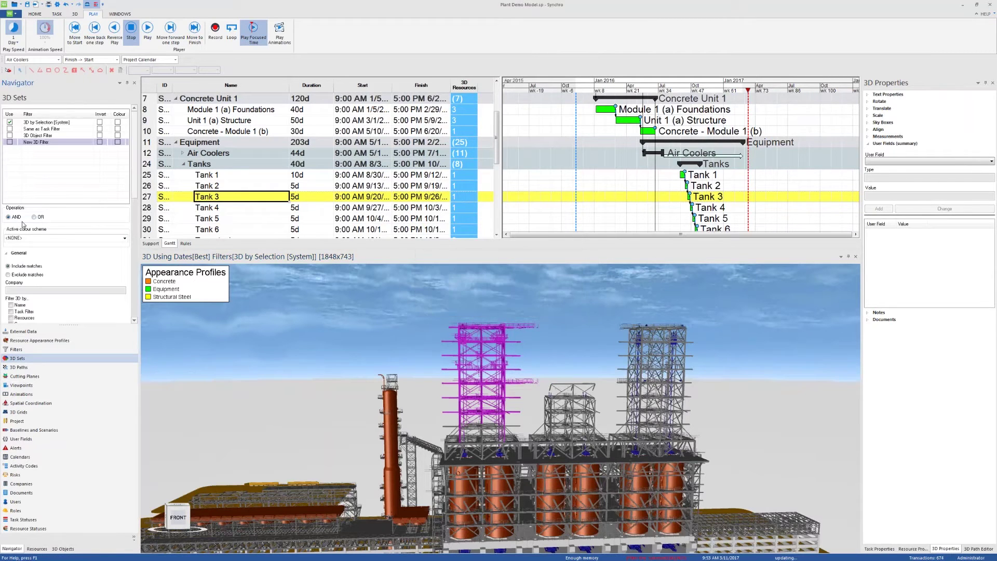
click(9, 122)
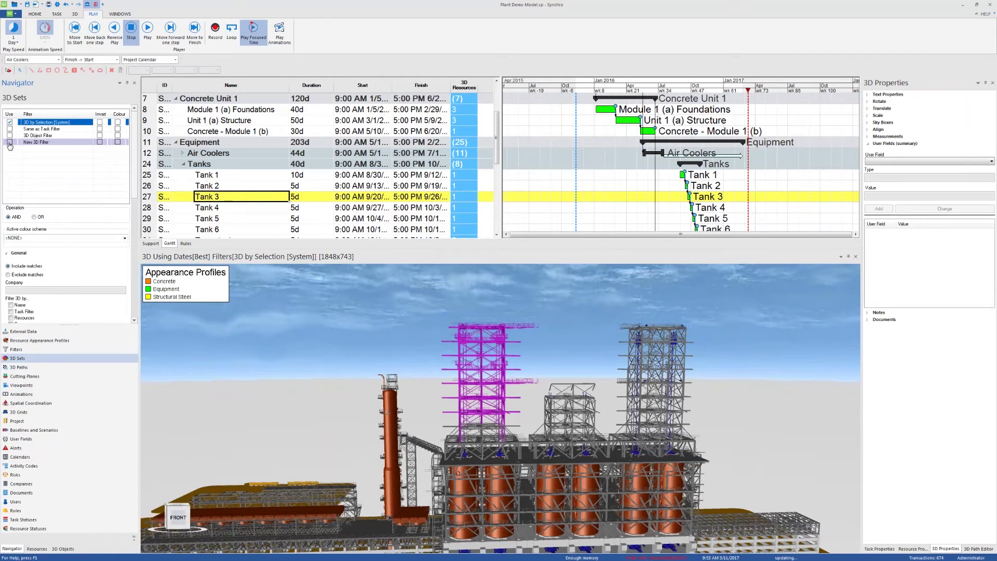
click(10, 142)
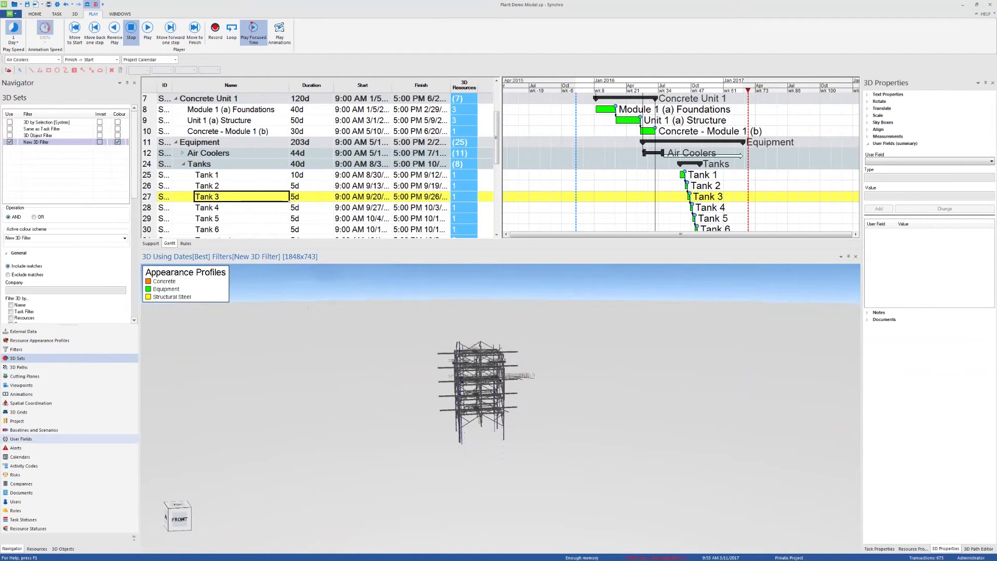
- Select the Structural Steel - Module 1 resource group and add its 3D objects to New 3D Filter
click(37, 548)
scroll(78, 304, up, 1)
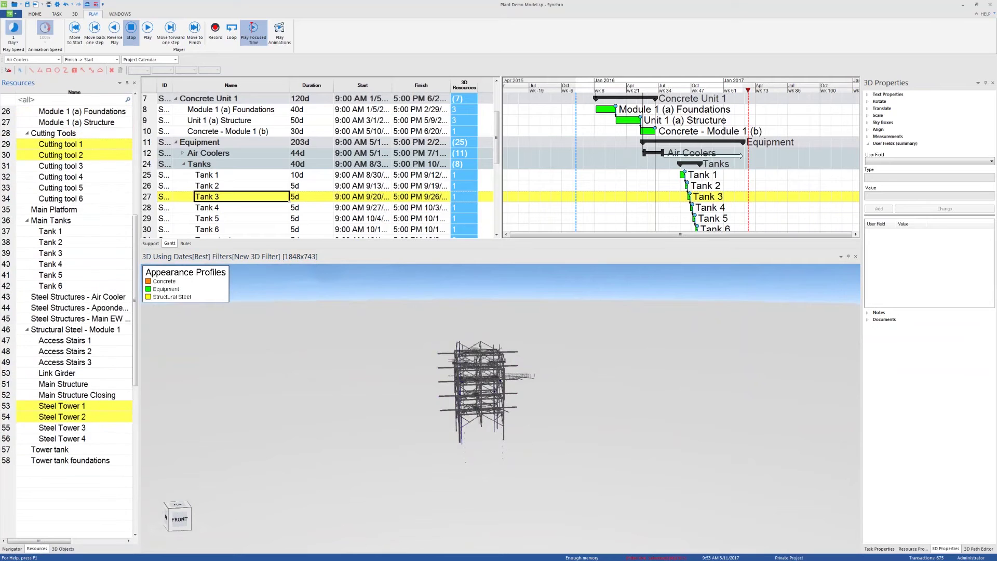
click(68, 330)
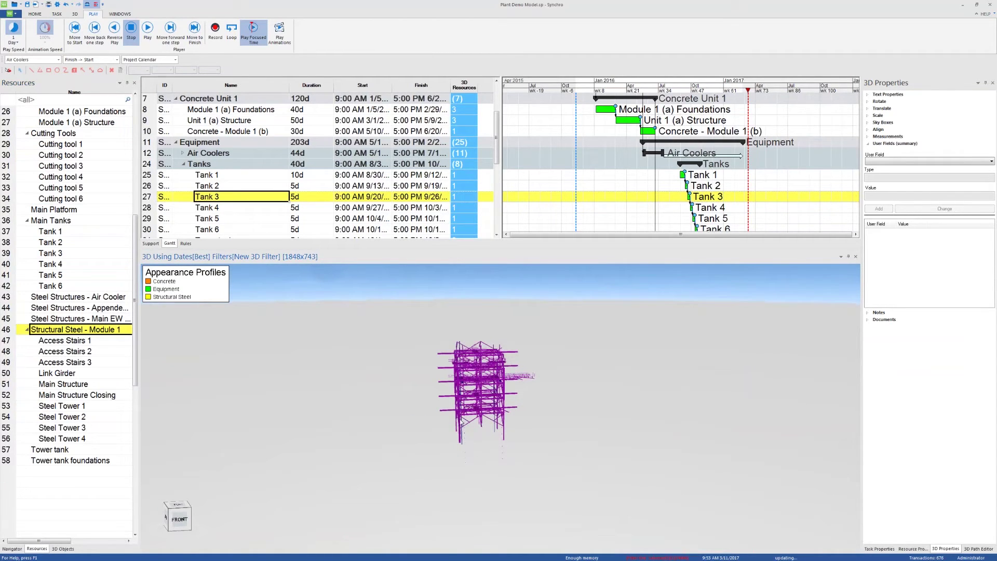
scroll(458, 421, down, 5)
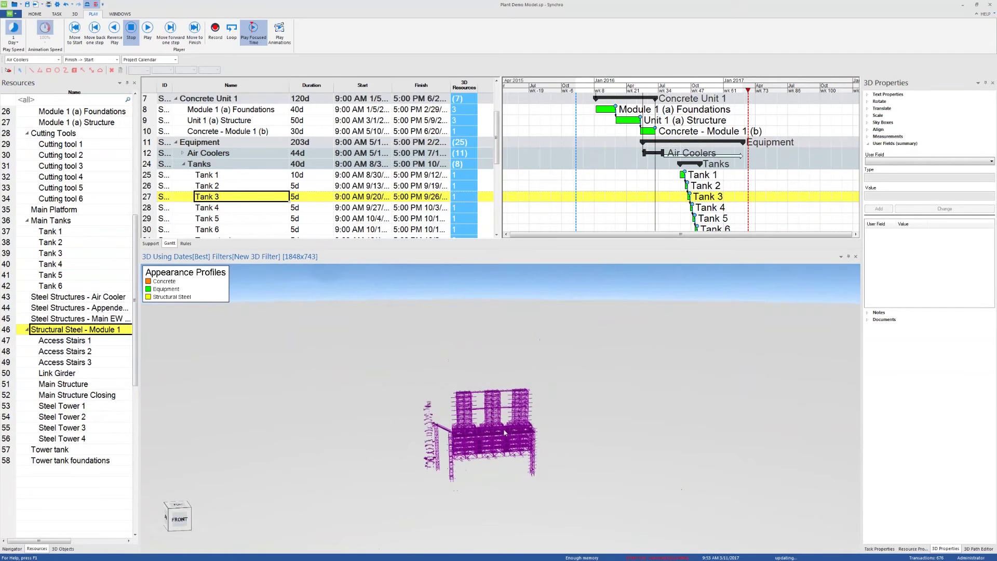
- Show all 3D objects of the plant again and clear the structural steel selection
right_click(412, 426)
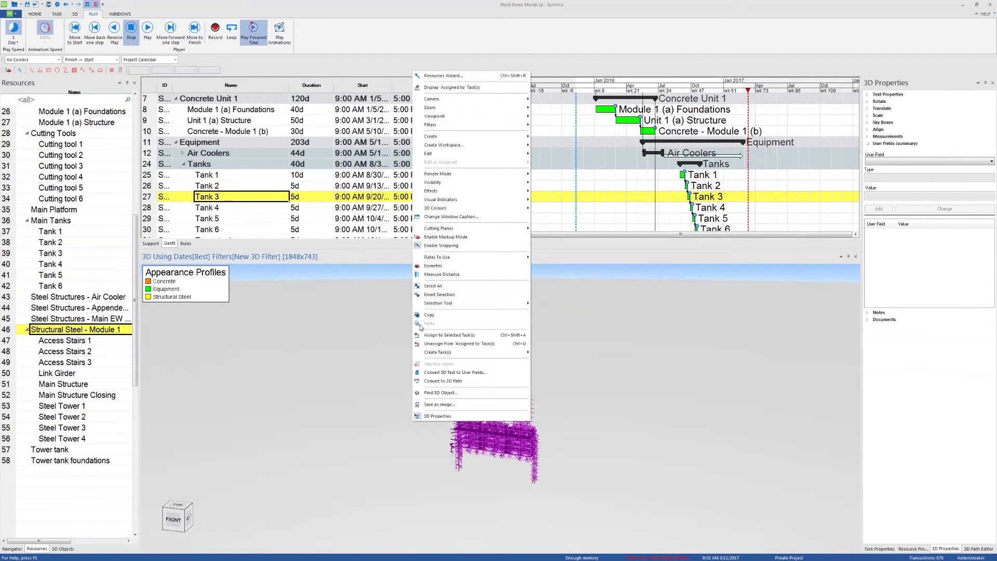
mouse_move(496, 124)
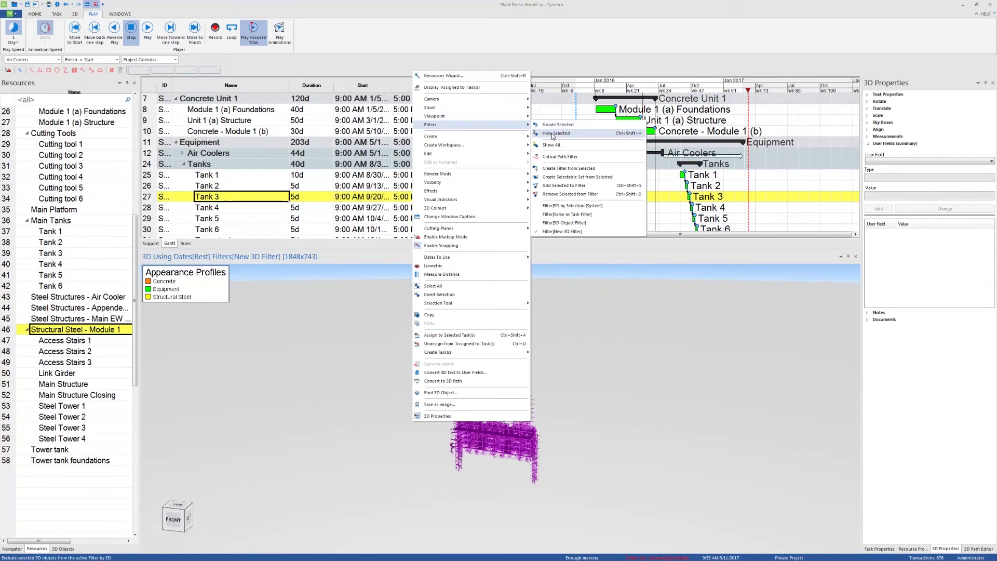
click(552, 145)
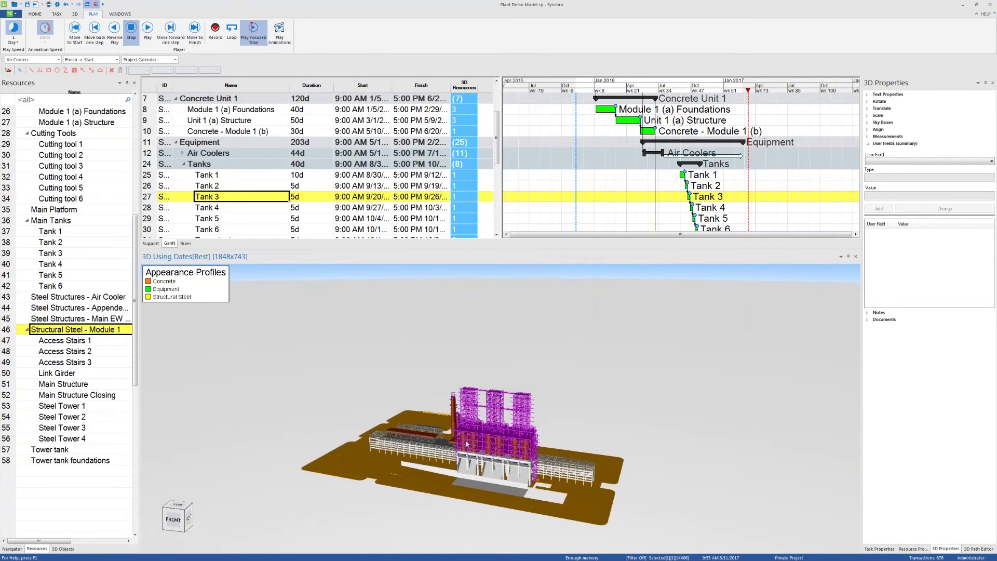
drag(478, 448, 453, 434)
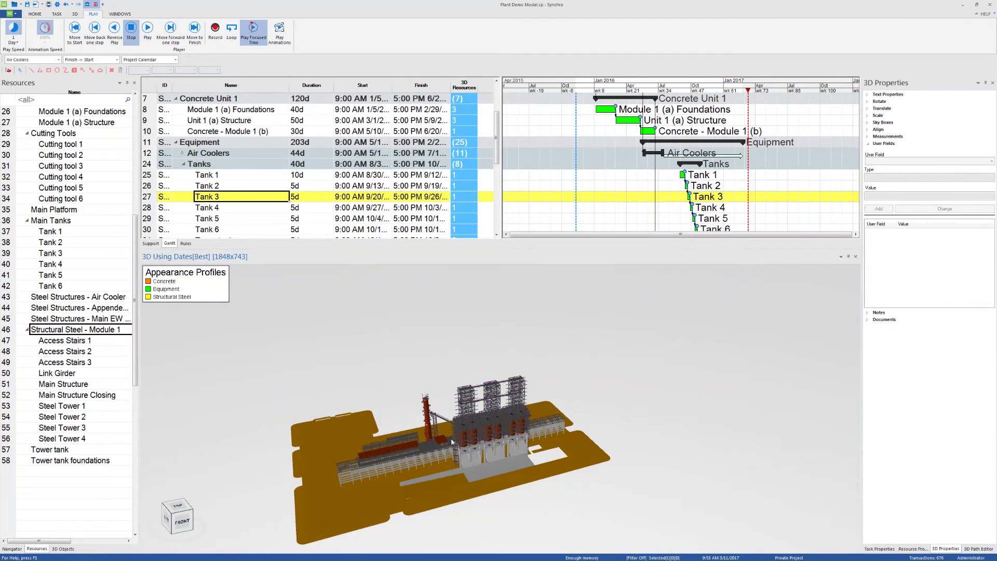
scroll(453, 445, up, 6)
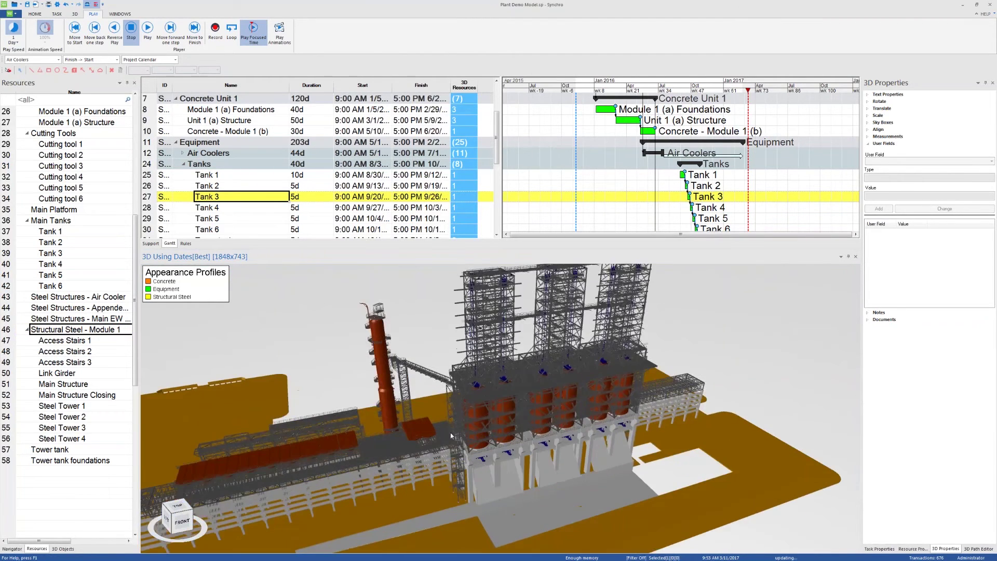
- Examine the plant from above and from deck level beside the railing and steel framing of the main structure
drag(440, 436, 532, 455)
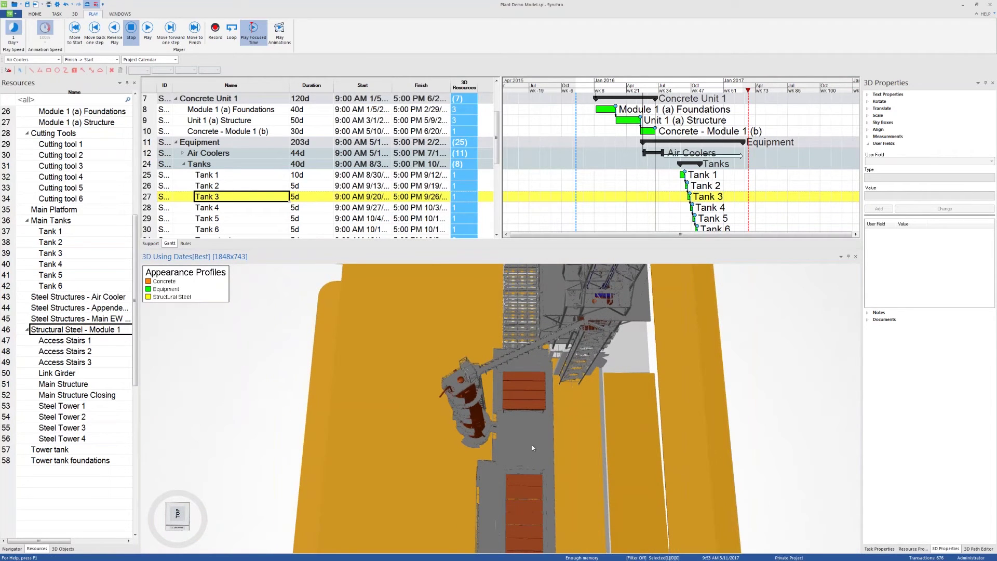
click(531, 446)
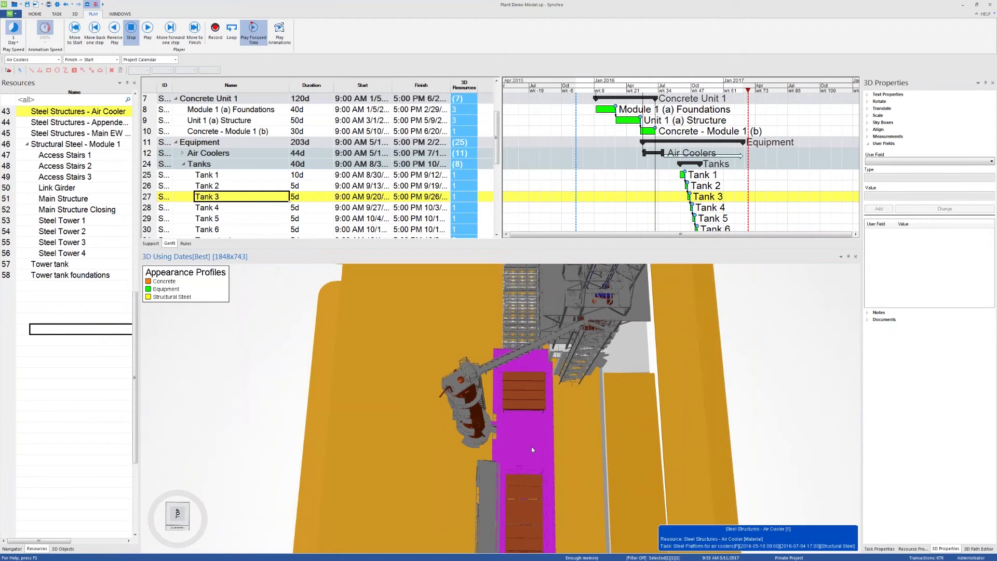
click(531, 446)
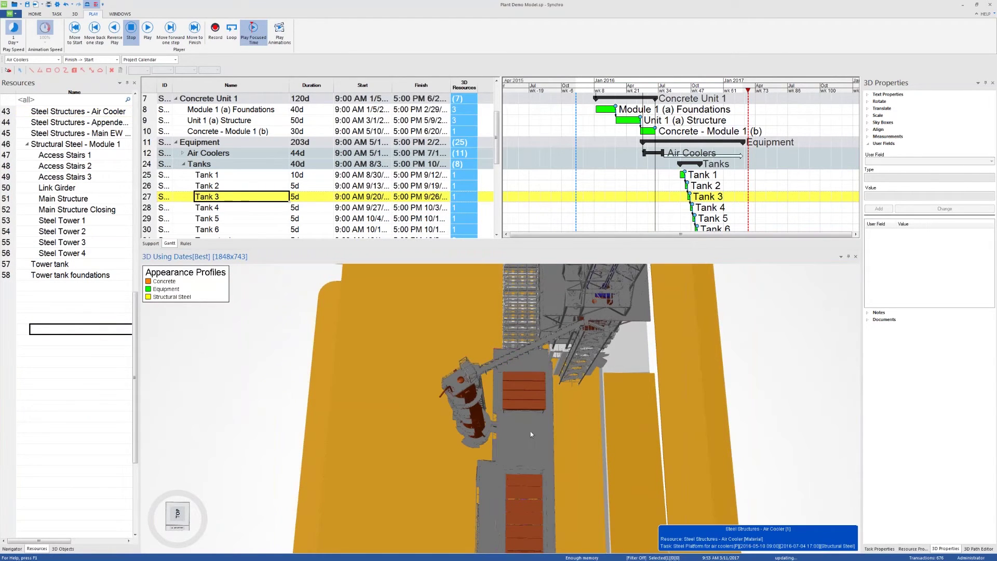
mouse_move(530, 431)
middle_down()
mouse_move(542, 407)
mouse_move(530, 442)
middle_up()
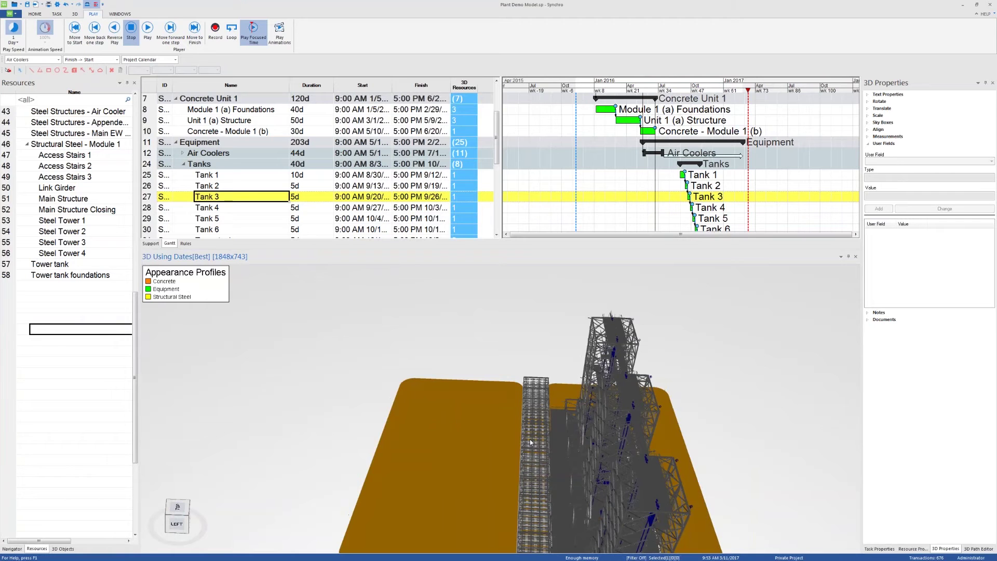
scroll(611, 486, up, 3)
middle_drag(609, 490, 545, 400)
scroll(545, 399, up, 5)
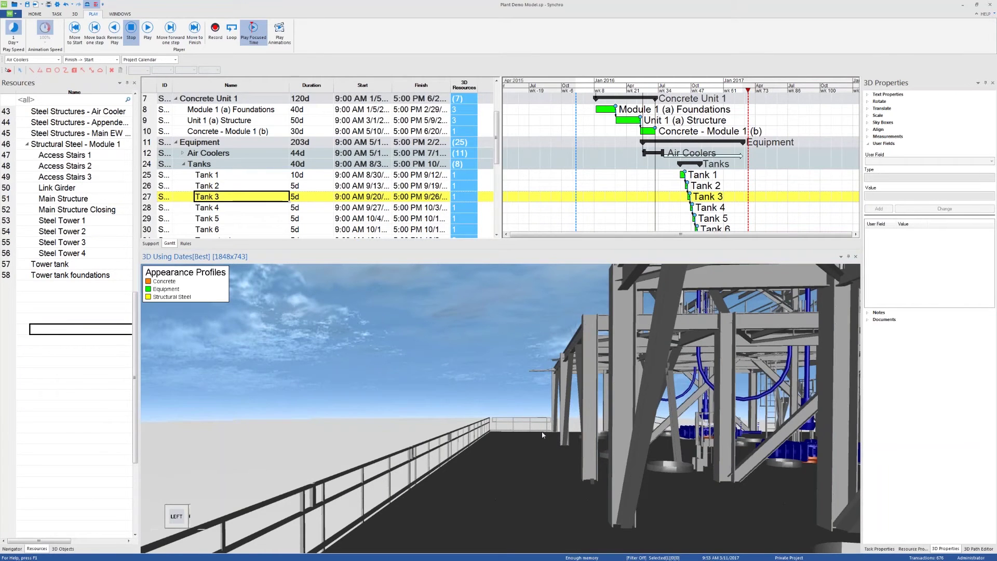
middle_drag(542, 431, 570, 418)
drag(569, 419, 537, 452)
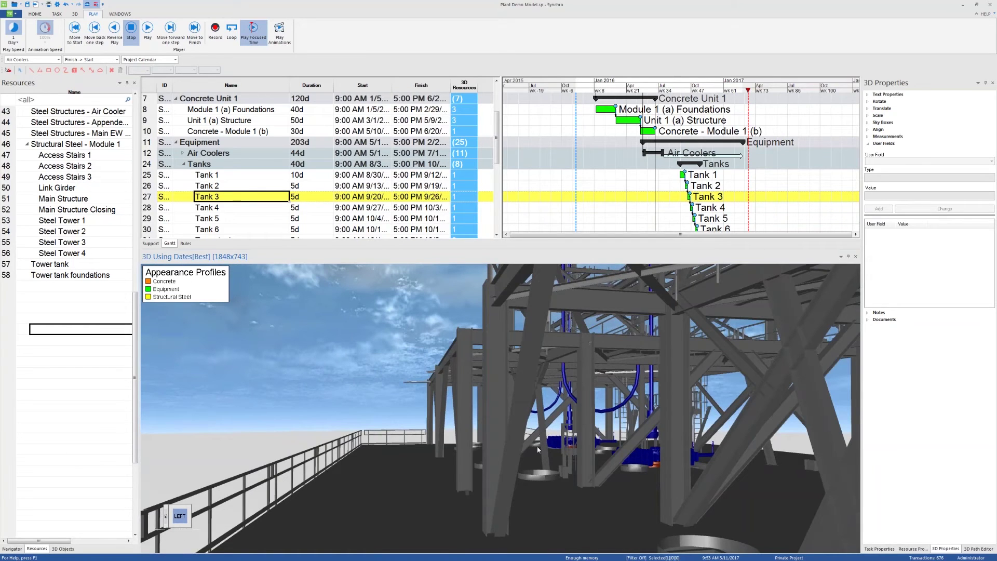
mouse_move(538, 450)
drag(538, 447, 594, 465)
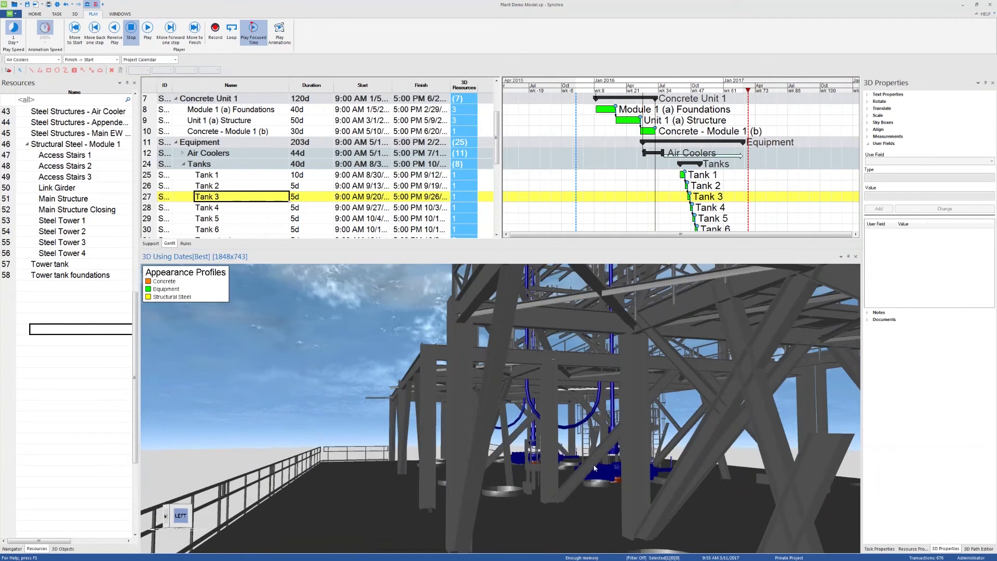
mouse_move(583, 450)
- Record a camera-only animation named New Animation while moving through the steel framing, and keep it at 10.00 key frames per second
key(ctrl+r)
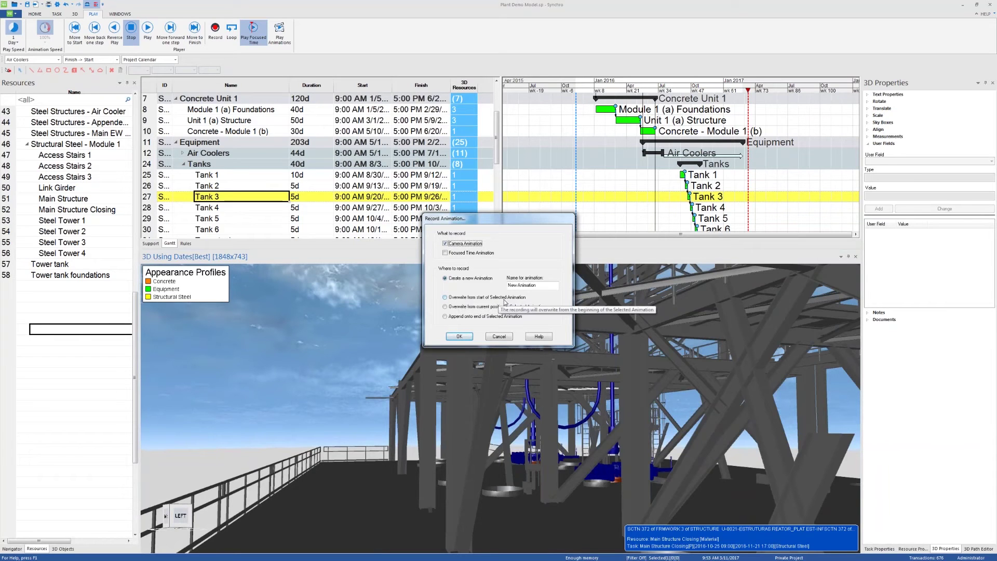
click(459, 336)
scroll(744, 307, up, 2)
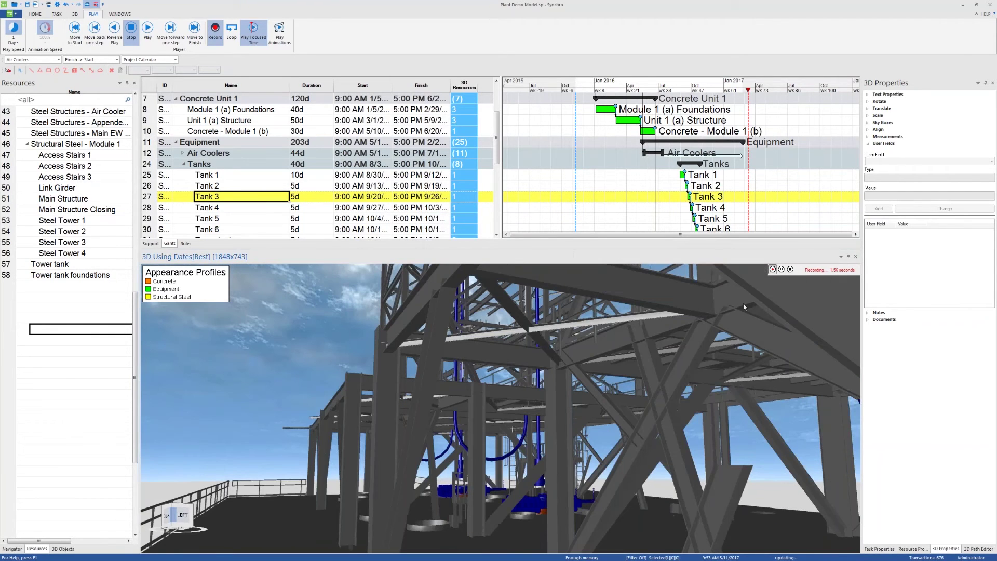
middle_drag(510, 411, 724, 290)
click(790, 270)
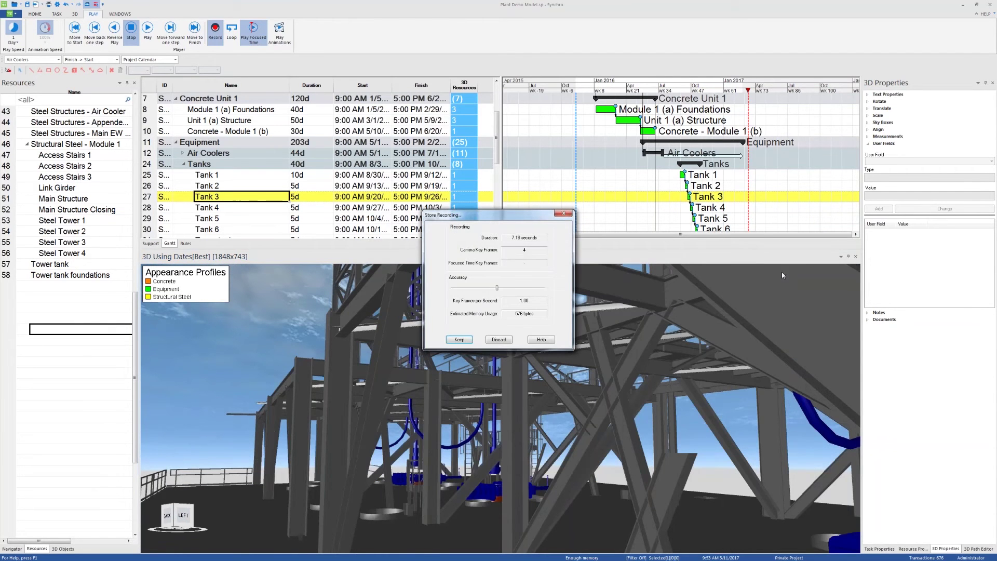
drag(497, 288, 547, 295)
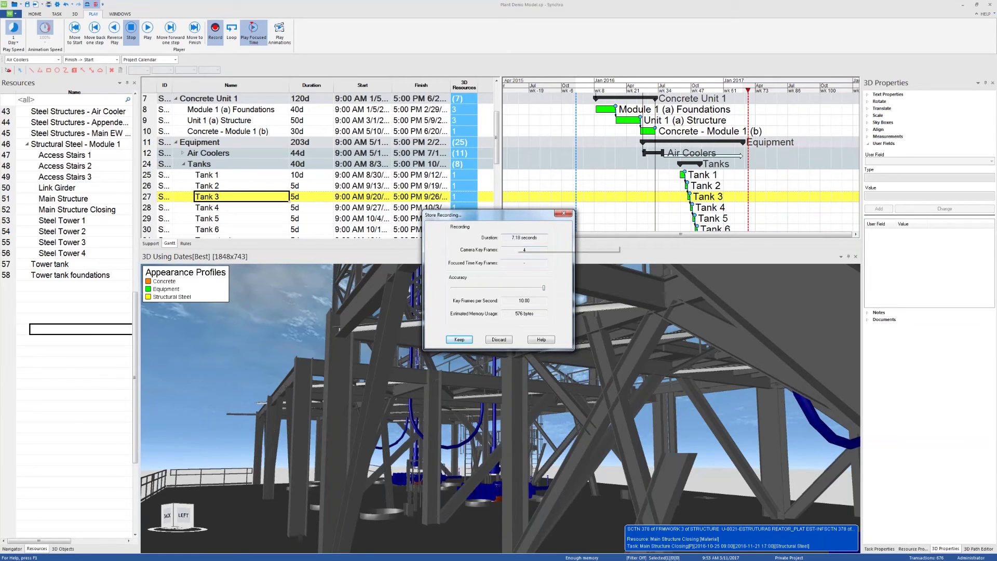
click(459, 339)
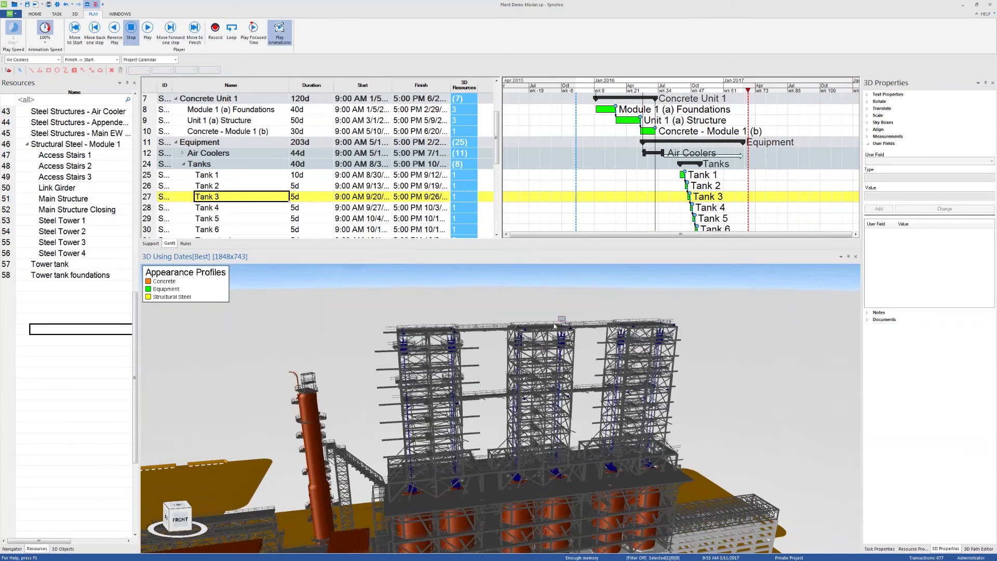
- Examine the steel towers and the whole plant from several distances and angles, picking Steel Tower 2 and a Main Structure object
click(513, 366)
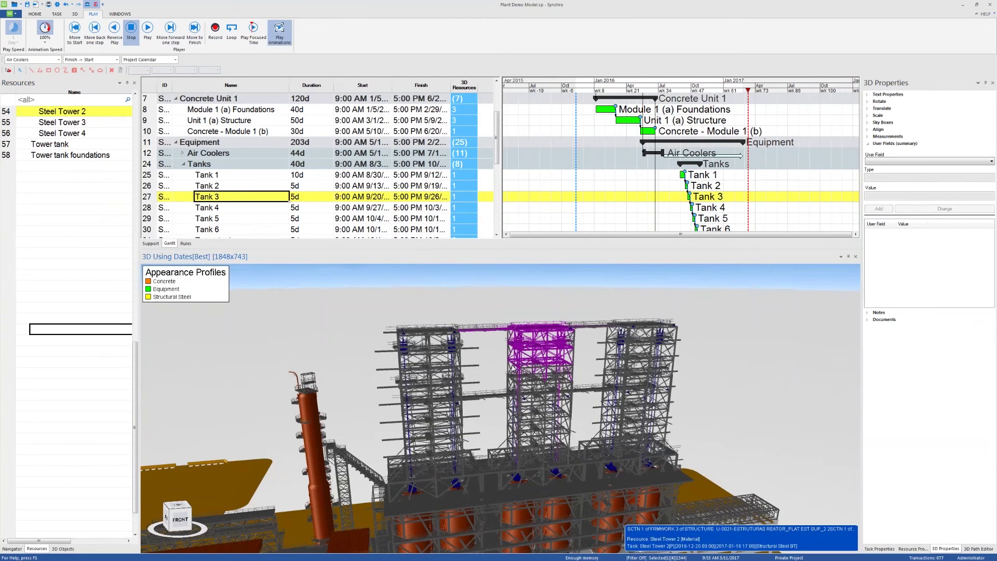
scroll(512, 366, up, 3)
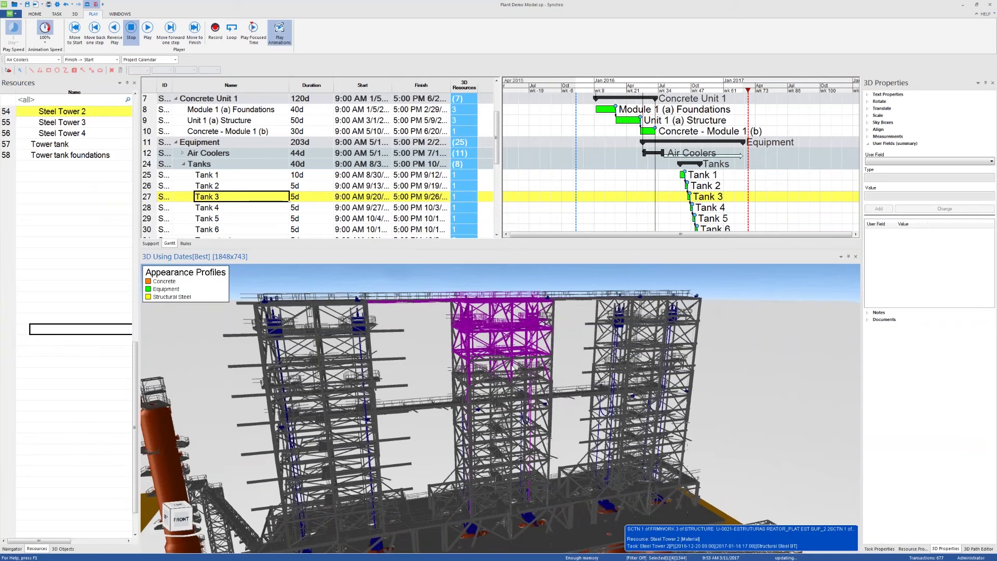
scroll(512, 367, up, 2)
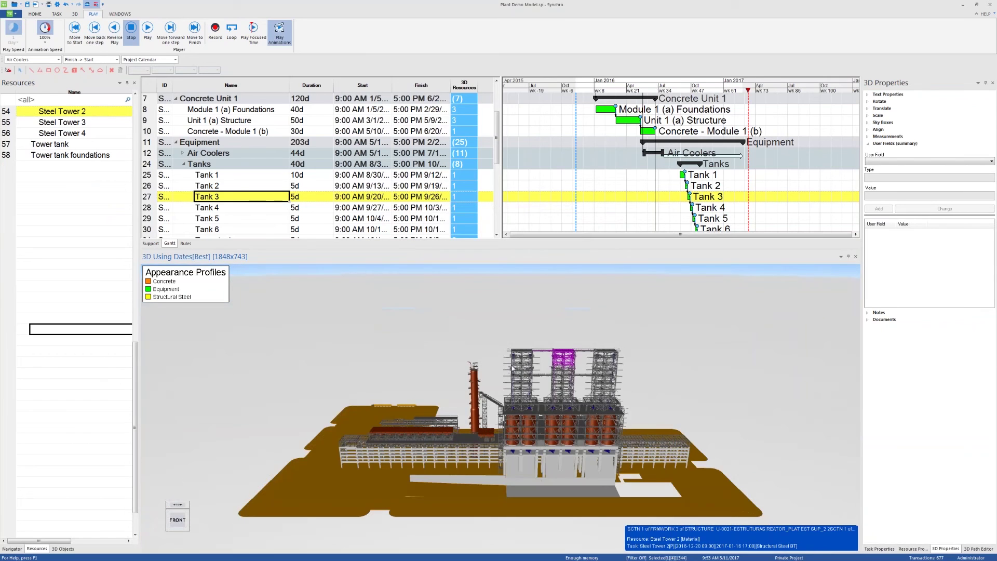
middle_drag(516, 376, 533, 391)
click(533, 391)
scroll(535, 404, up, 5)
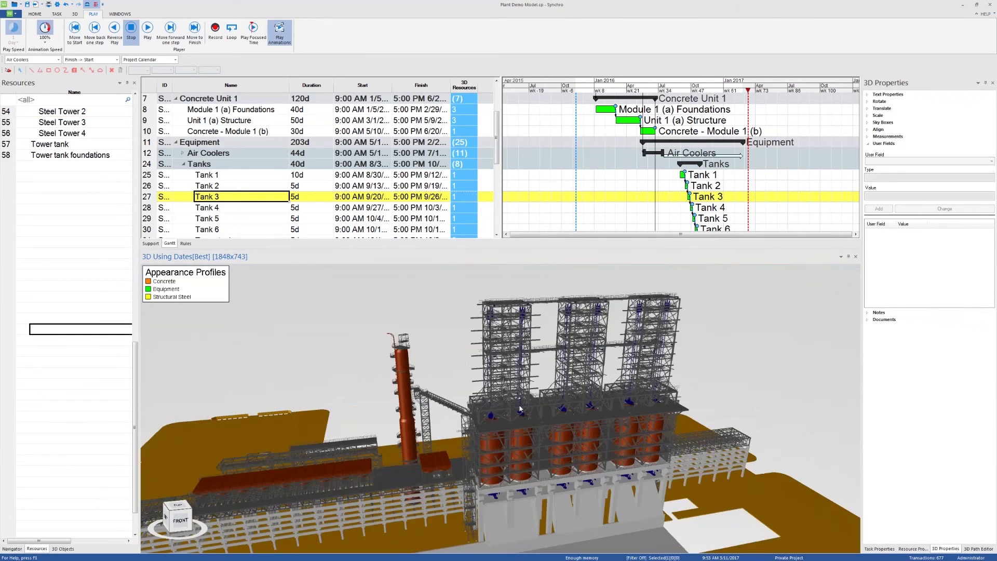
drag(558, 412, 582, 448)
middle_drag(582, 448, 593, 427)
click(592, 428)
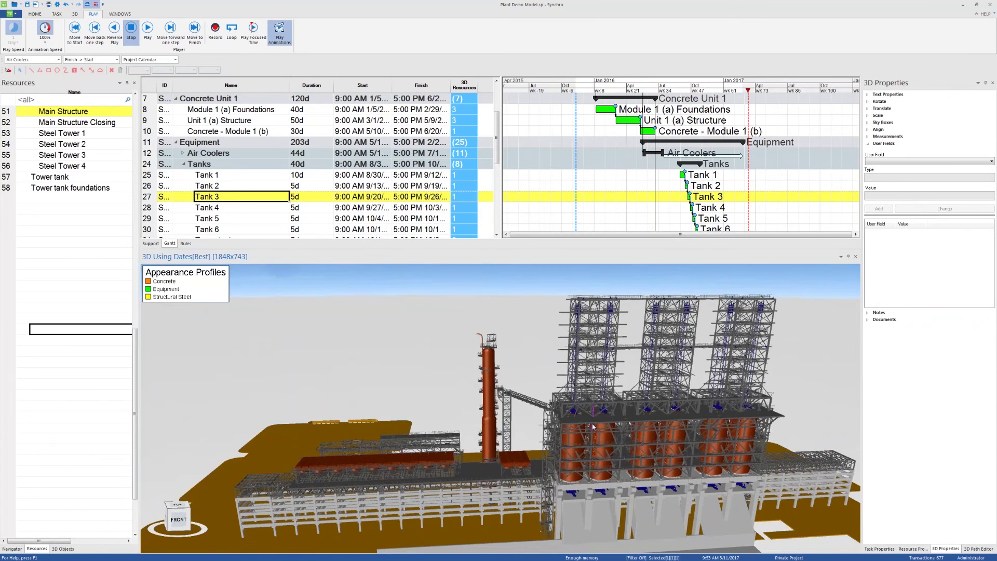
drag(594, 427, 600, 428)
mouse_move(599, 428)
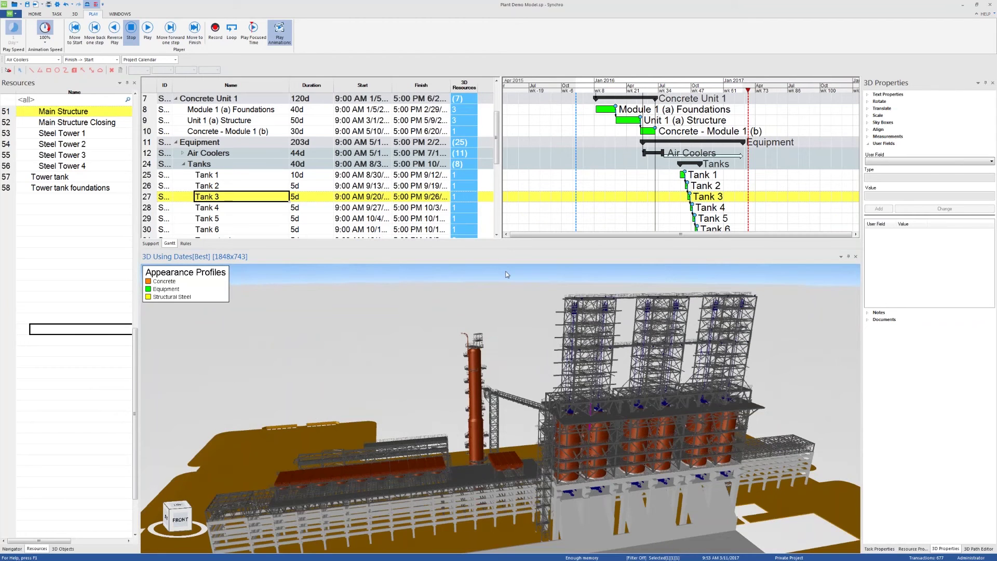
- Request closing the program and back out at the save prompt, and bring up the open-project dialog and dismiss it
key(alt+F4)
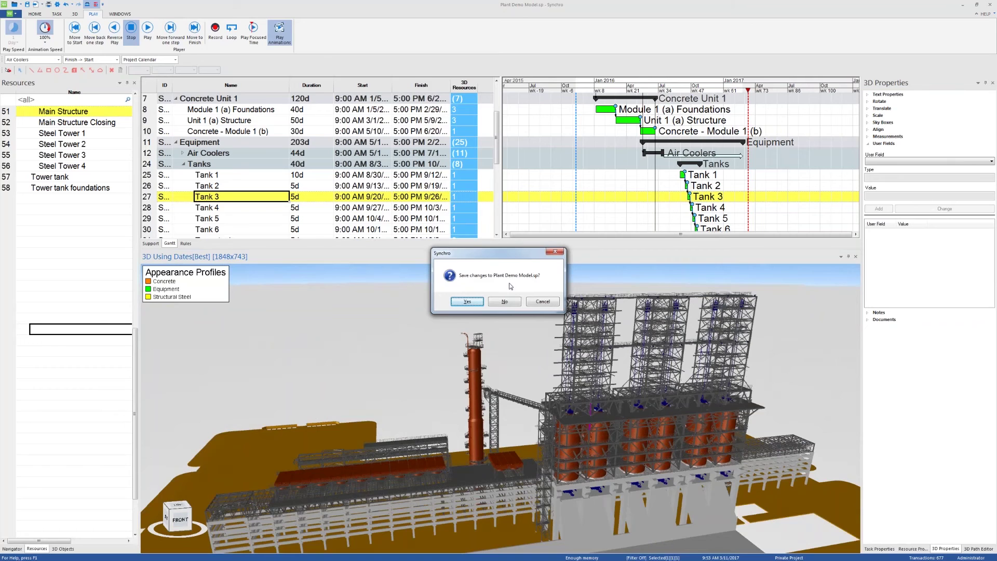
click(538, 304)
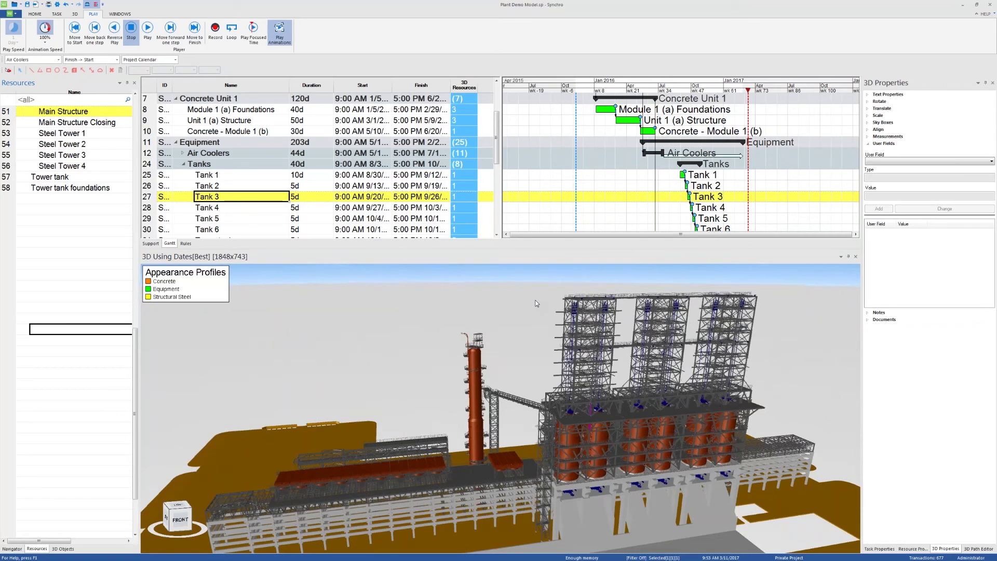
key(ctrl+o)
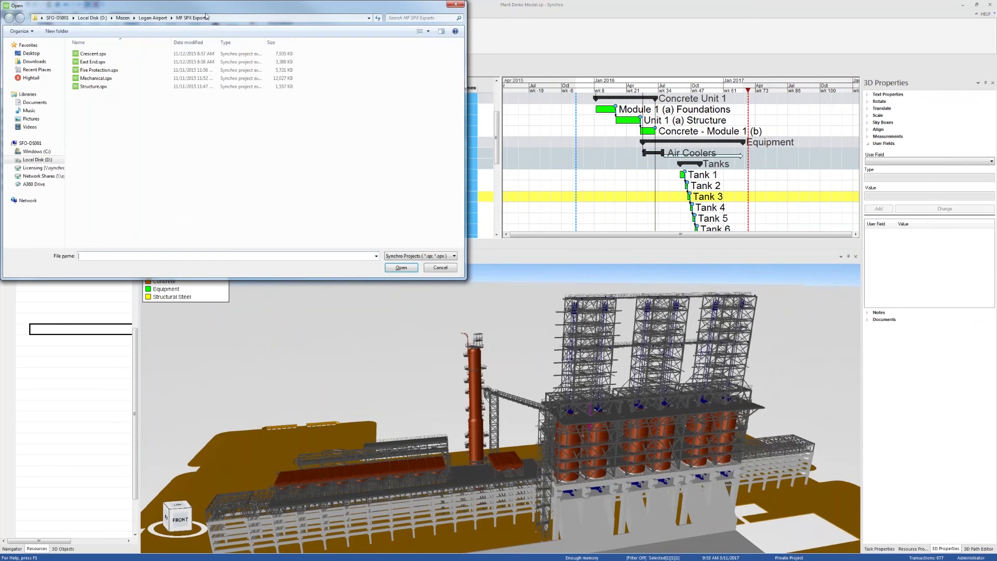
click(441, 267)
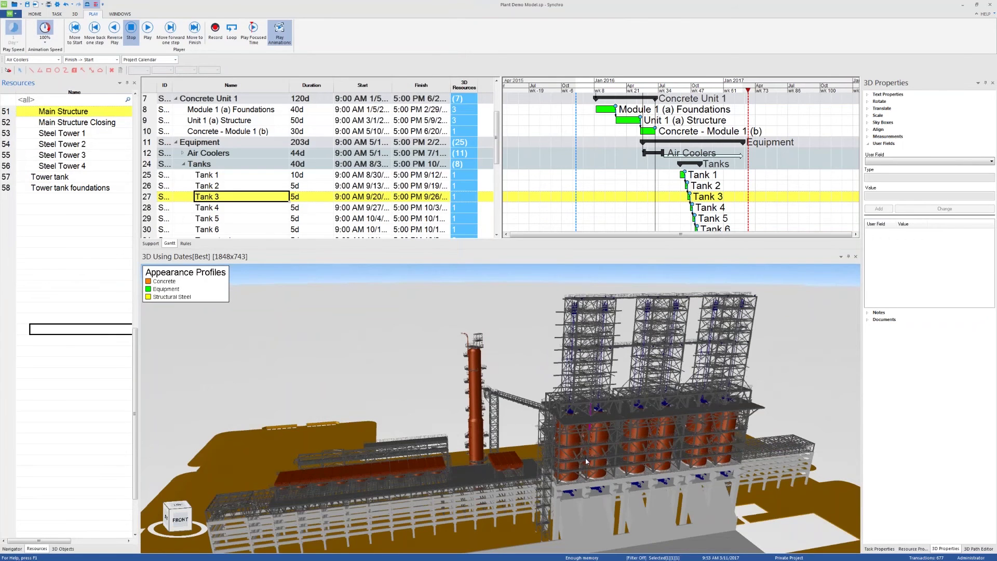
- Display the list of 3D objects and unload the selected objects of the steel tower nearest the tall red column
middle_drag(585, 459, 577, 465)
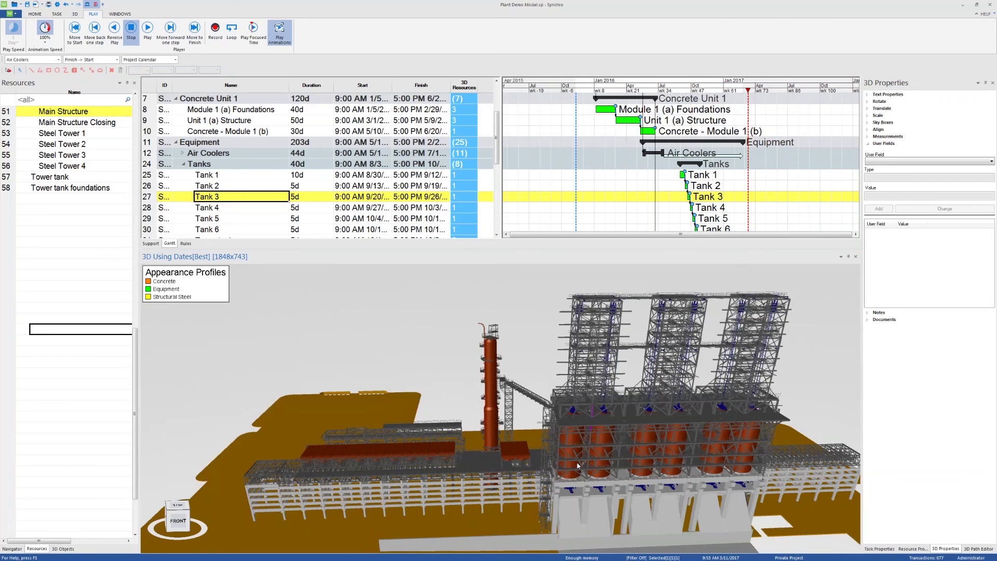
click(63, 549)
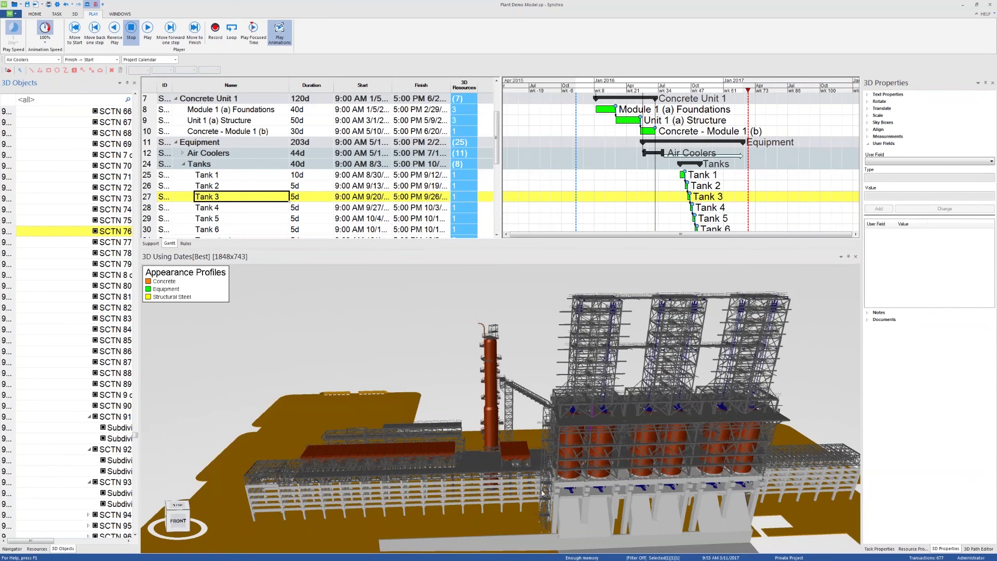
middle_drag(596, 449, 544, 463)
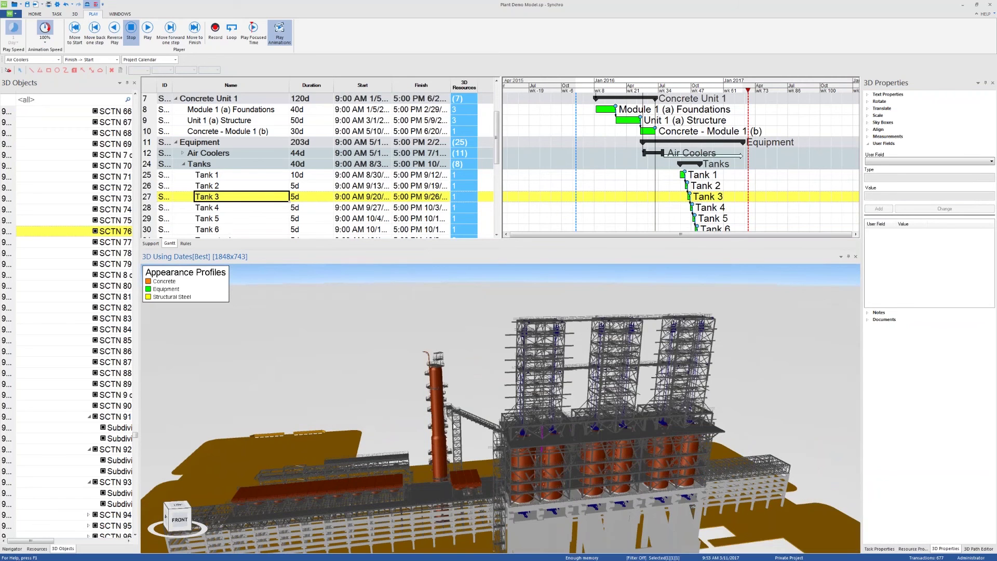
middle_drag(532, 445, 552, 431)
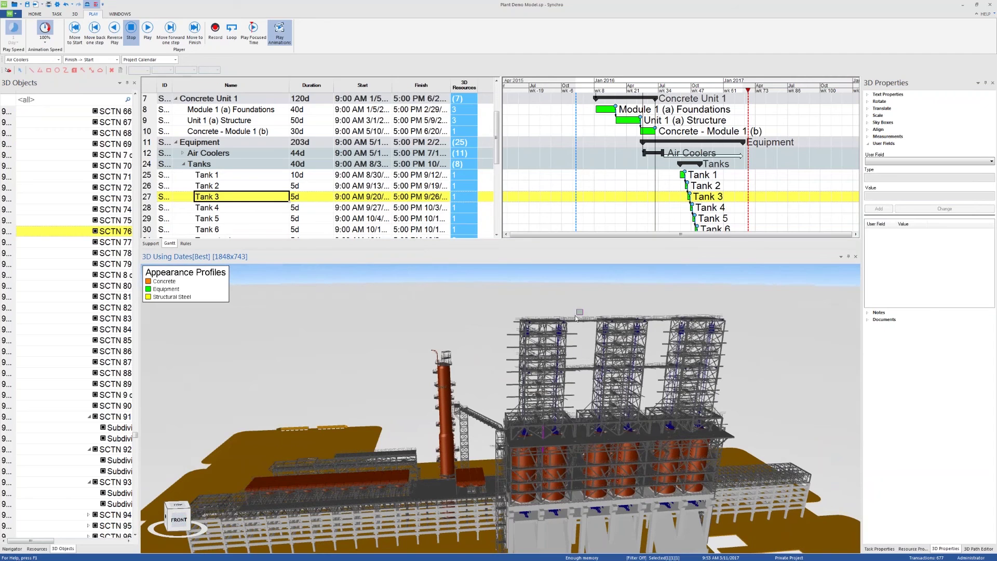
drag(584, 310, 498, 407)
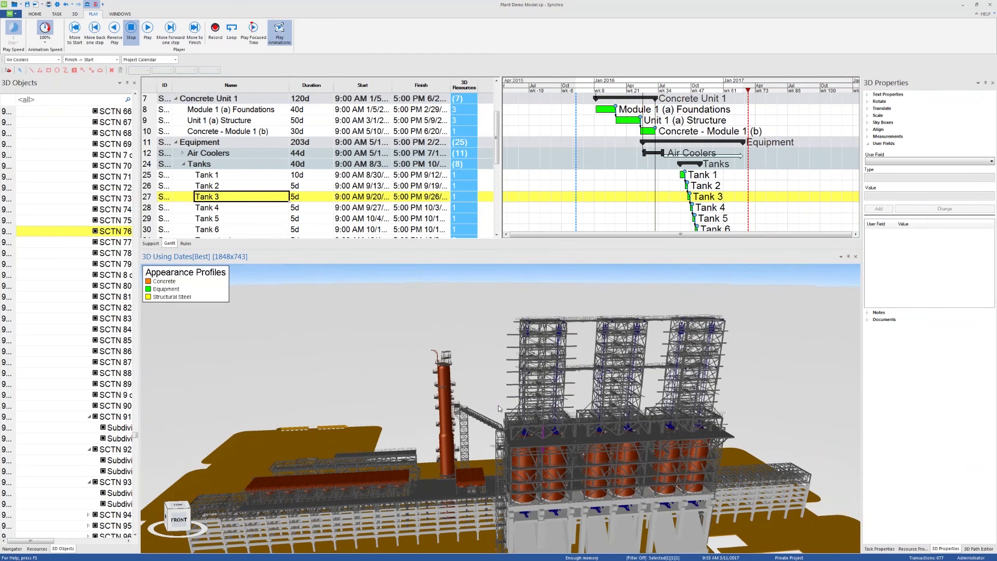
right_click(530, 377)
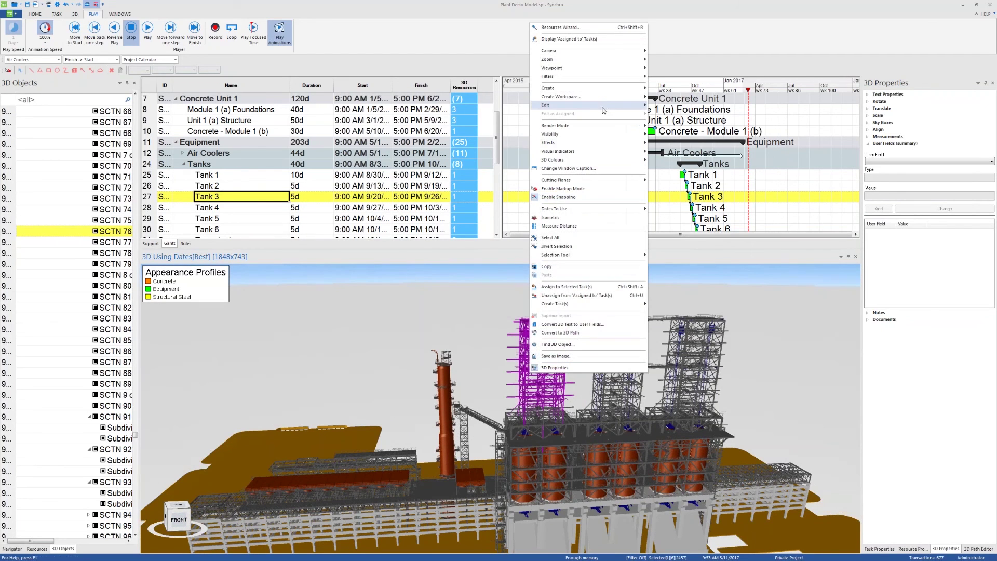
mouse_move(602, 106)
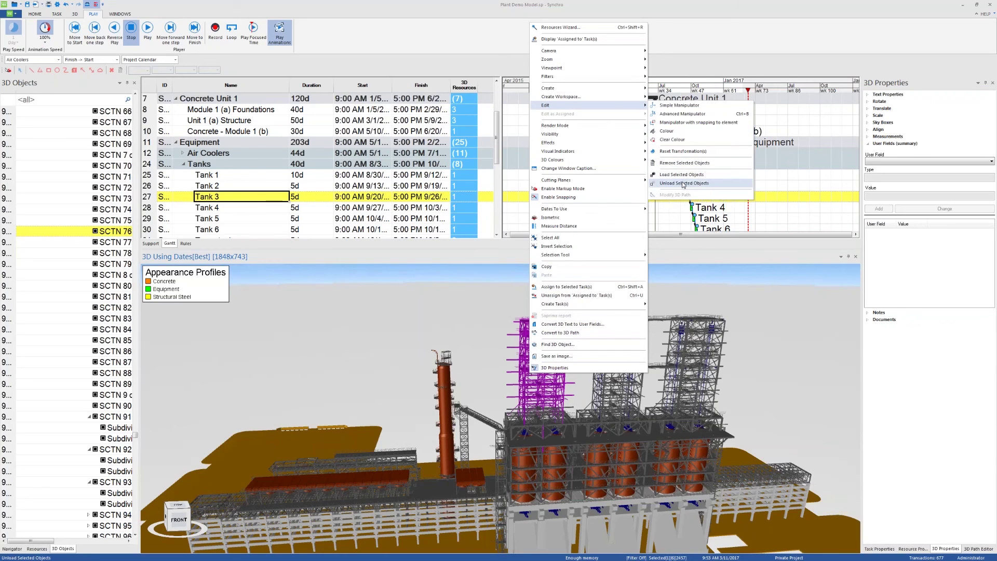
click(683, 184)
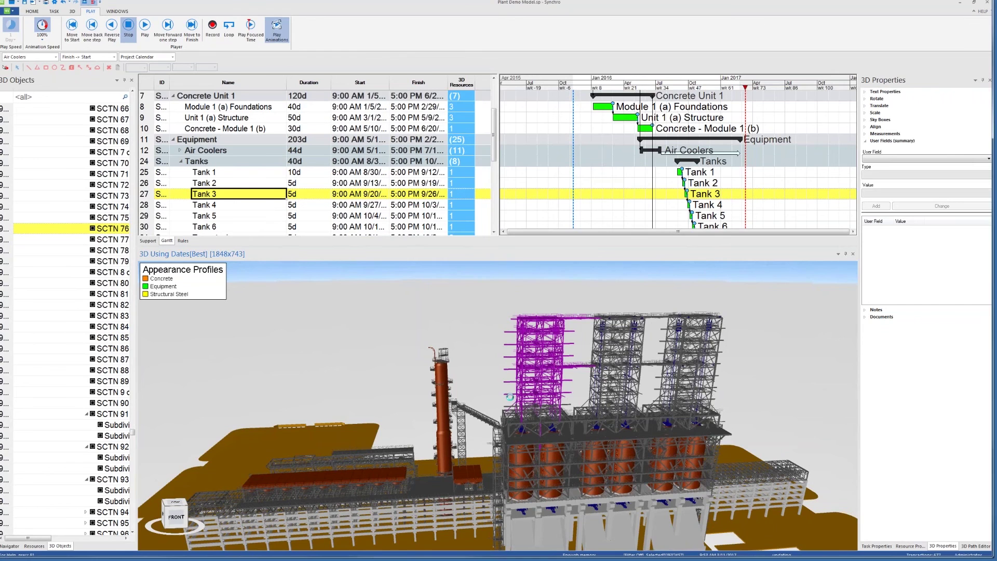
key(space)
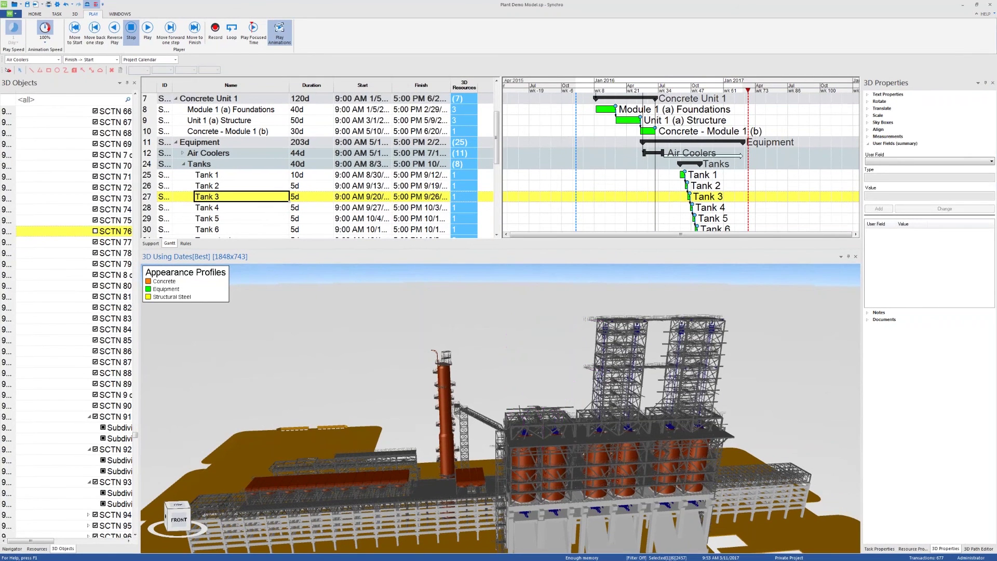